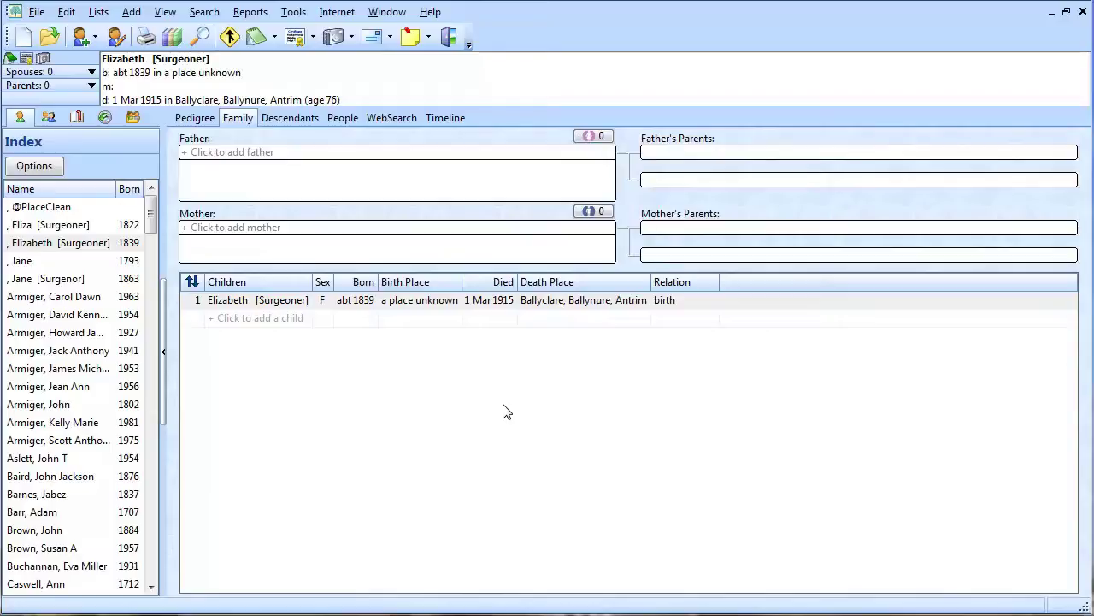
Examine the Place List entries, including "1 week/", "10 months - child of mechanic/" and the King's Own (Royal Lancaster Regt.) entry, and close the list.
key(Up)
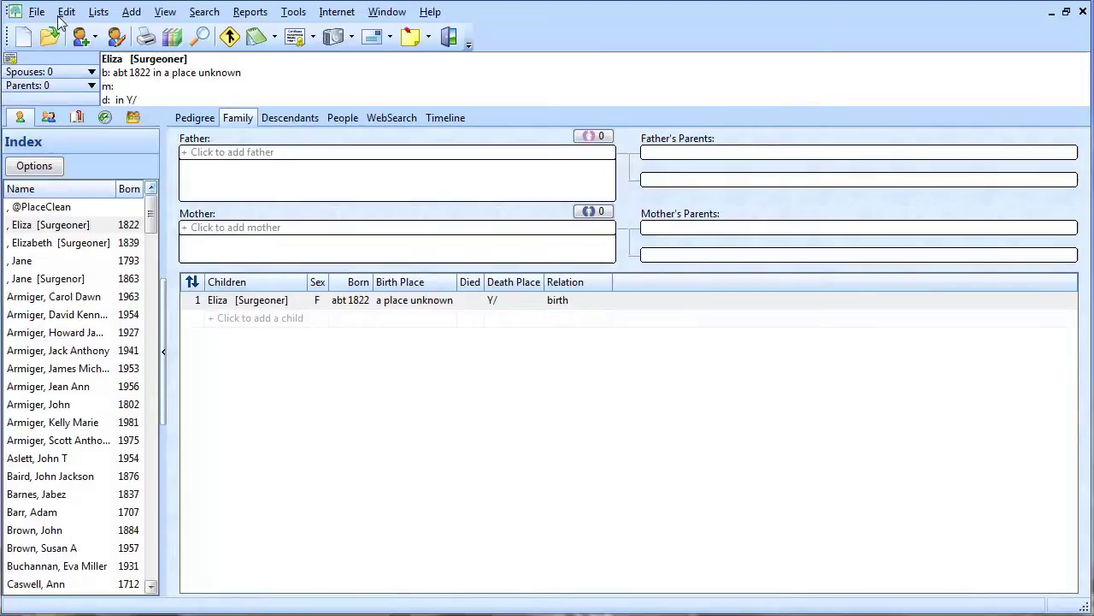
click(103, 13)
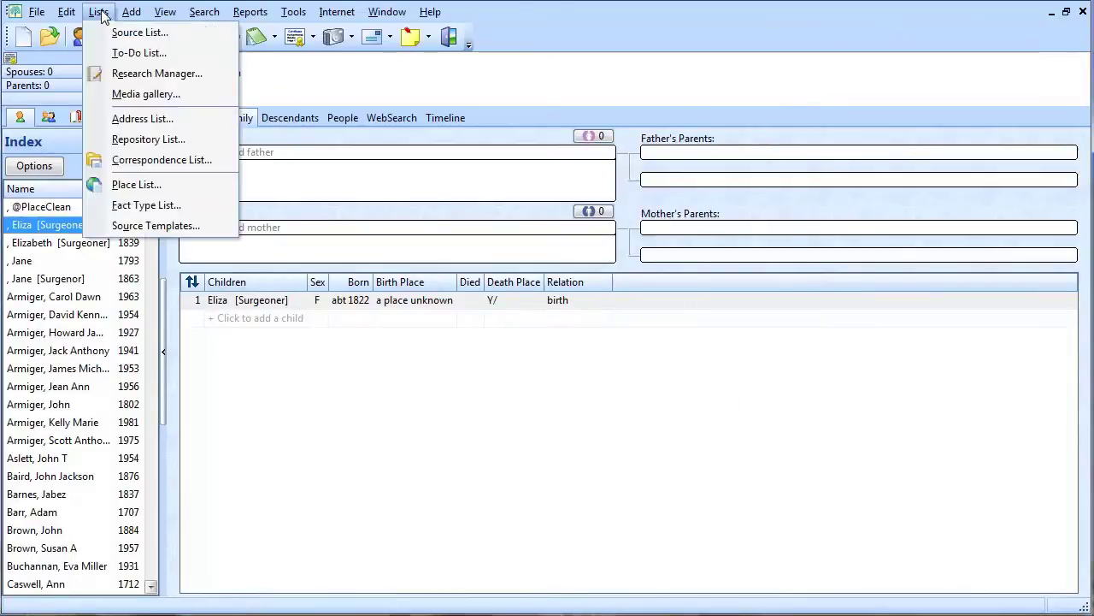
click(125, 186)
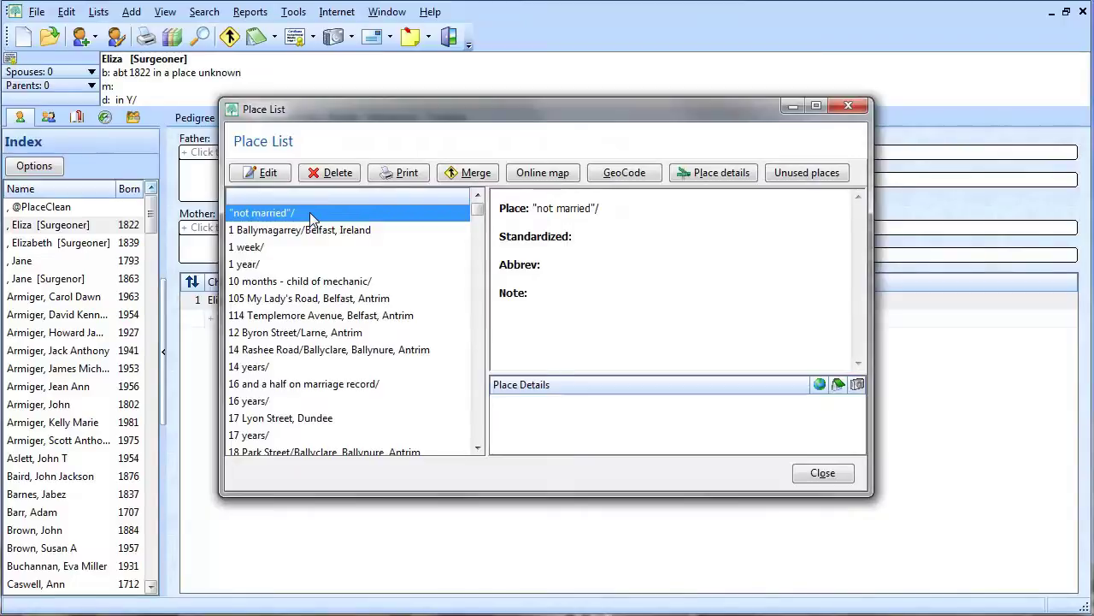
click(256, 247)
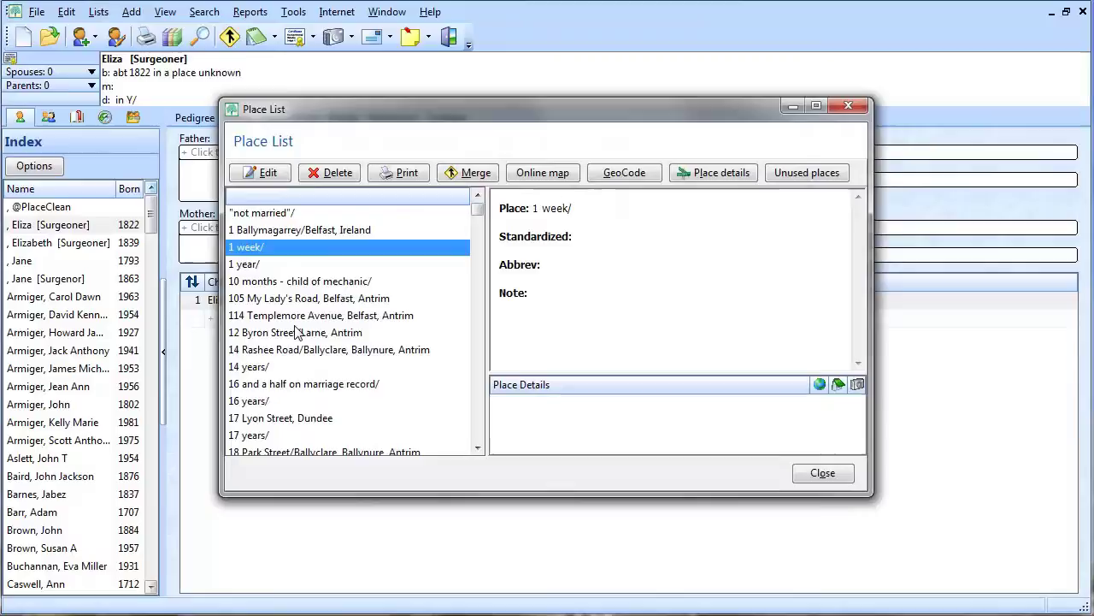
click(304, 284)
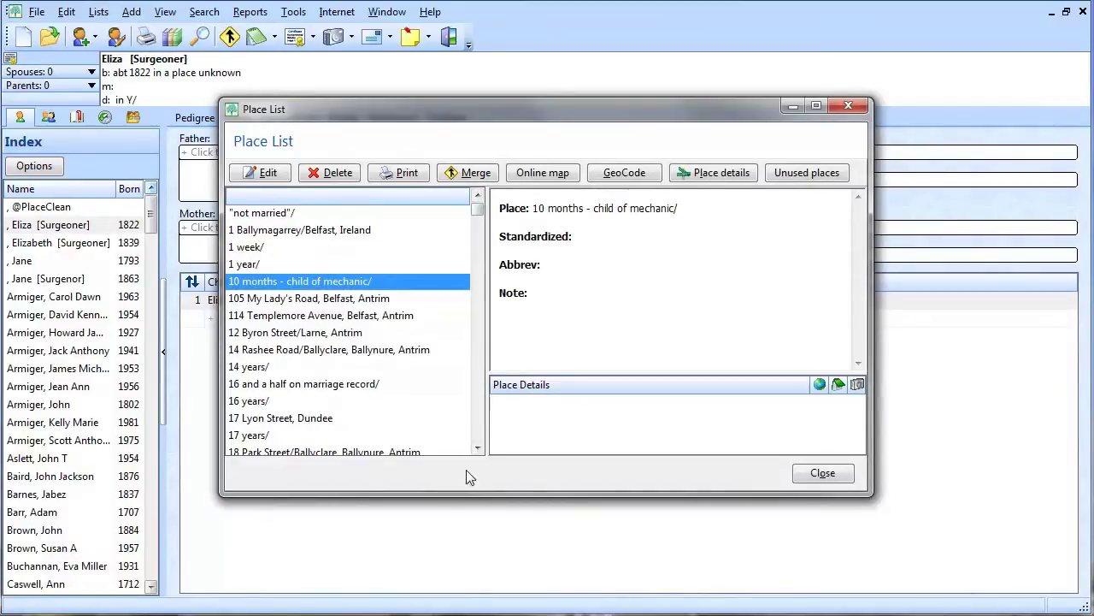
click(477, 447)
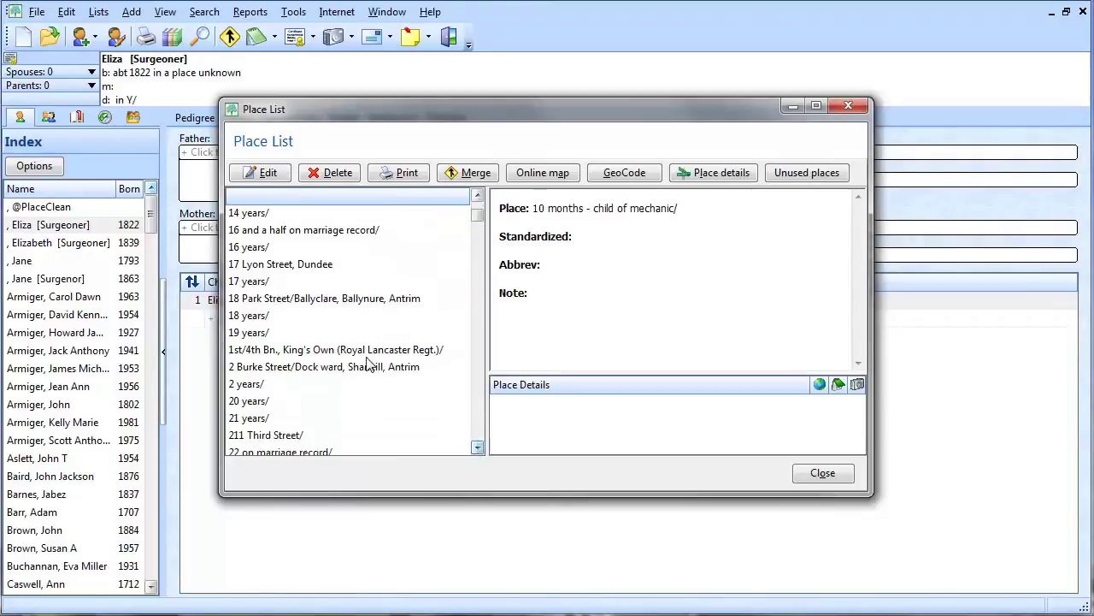
click(346, 351)
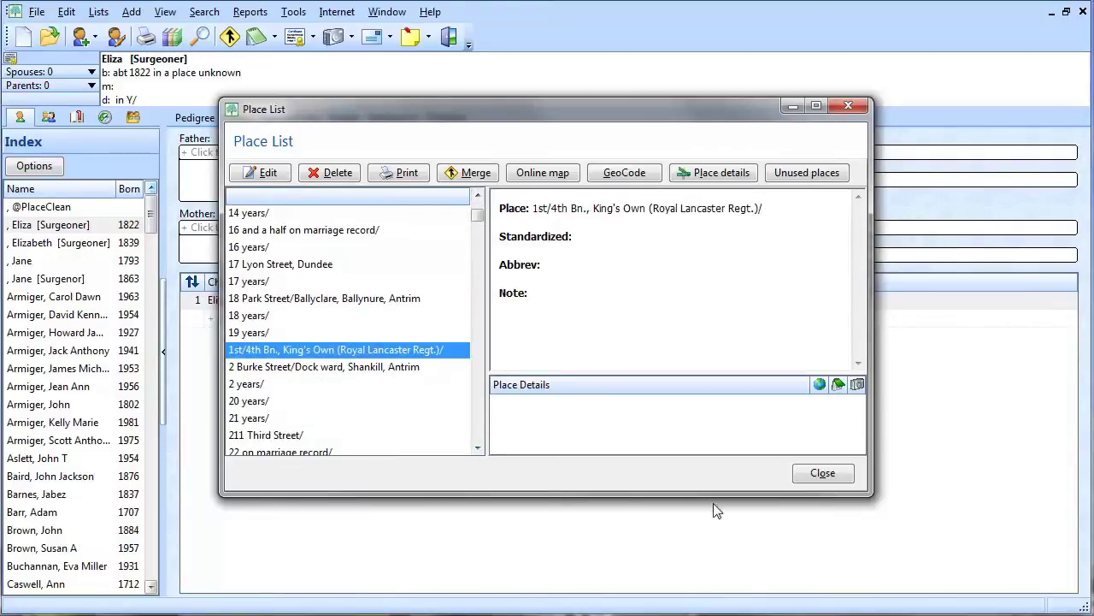
click(826, 477)
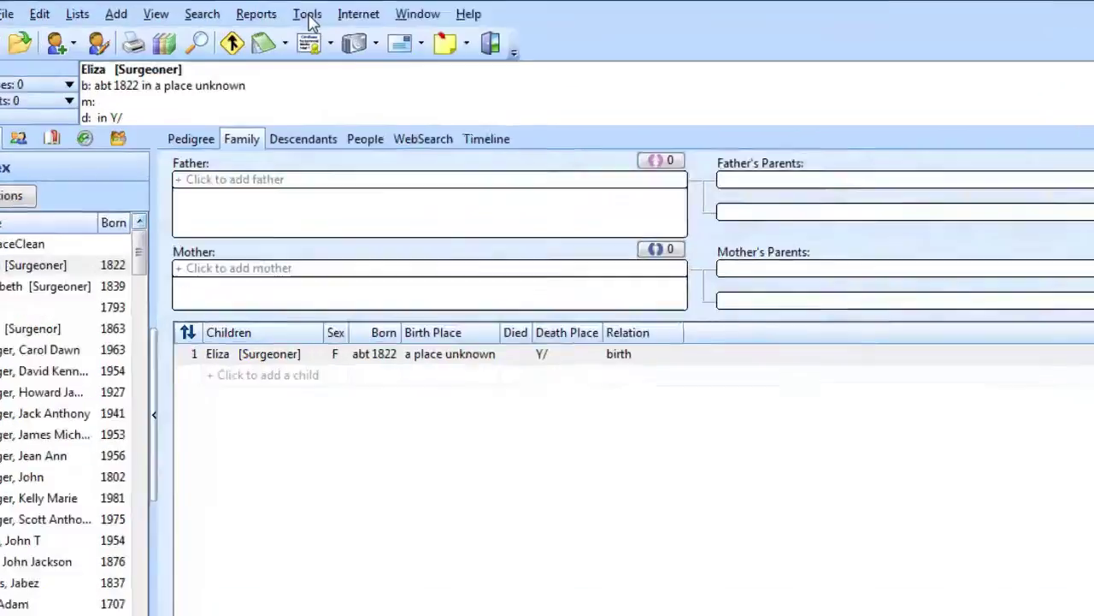
Search the Gazetteer for "wayne, pennsylvania".
click(293, 12)
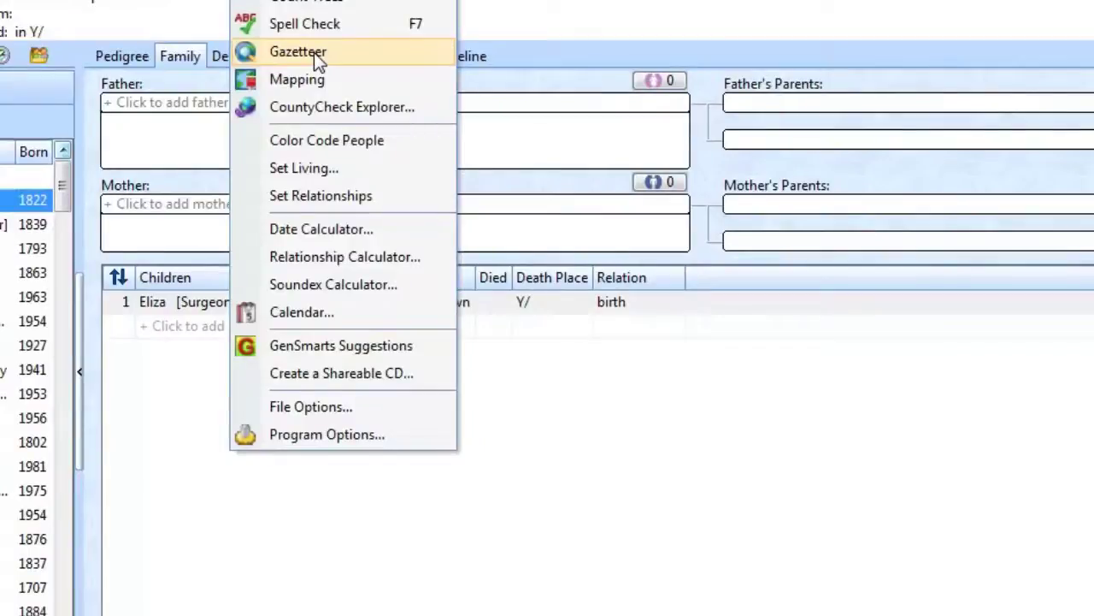
click(314, 52)
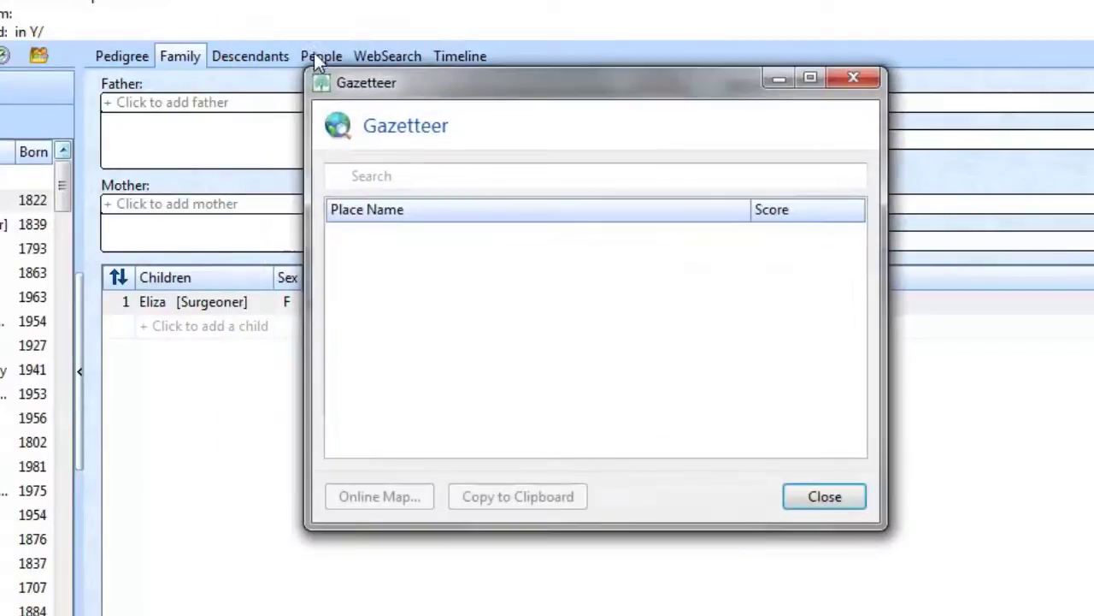
click(420, 176)
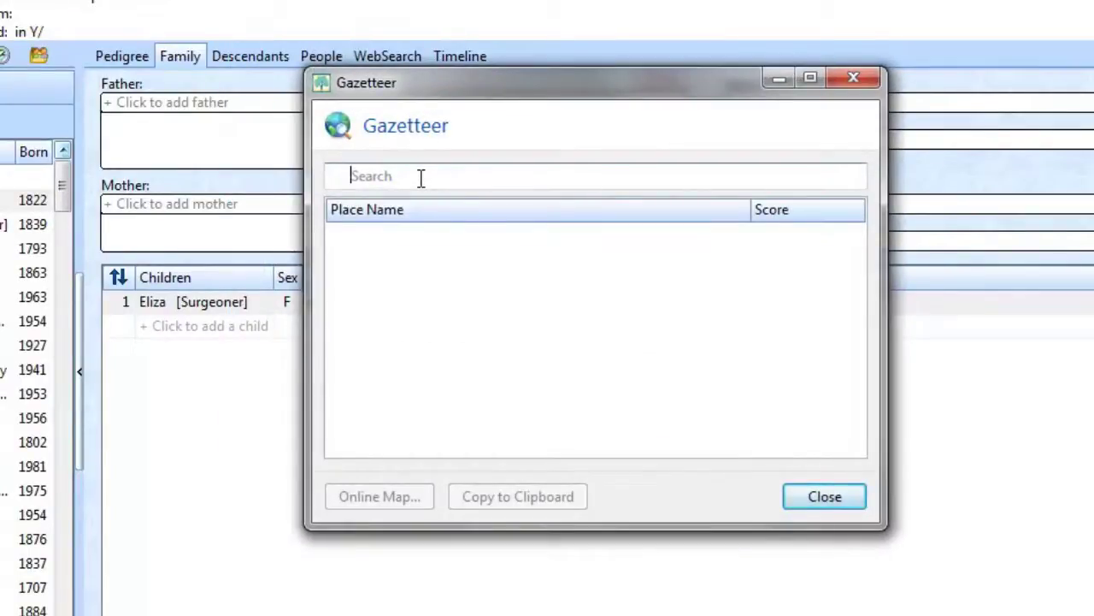
text(wayne, pennsylvania)
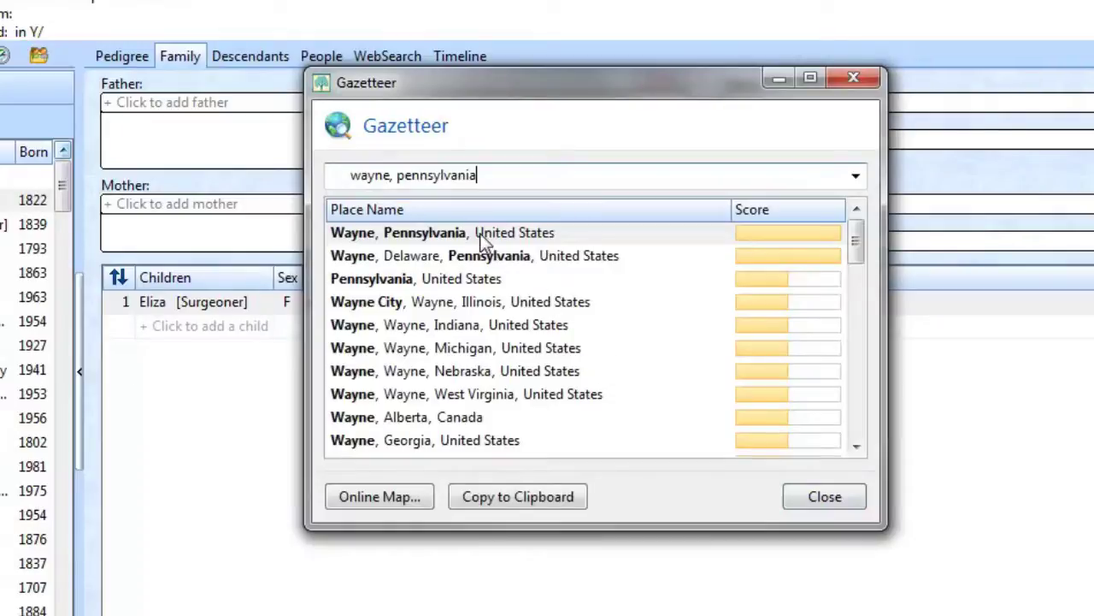
Copy the "Pennsylvania, United States" Gazetteer result to the clipboard and close the Gazetteer.
click(504, 237)
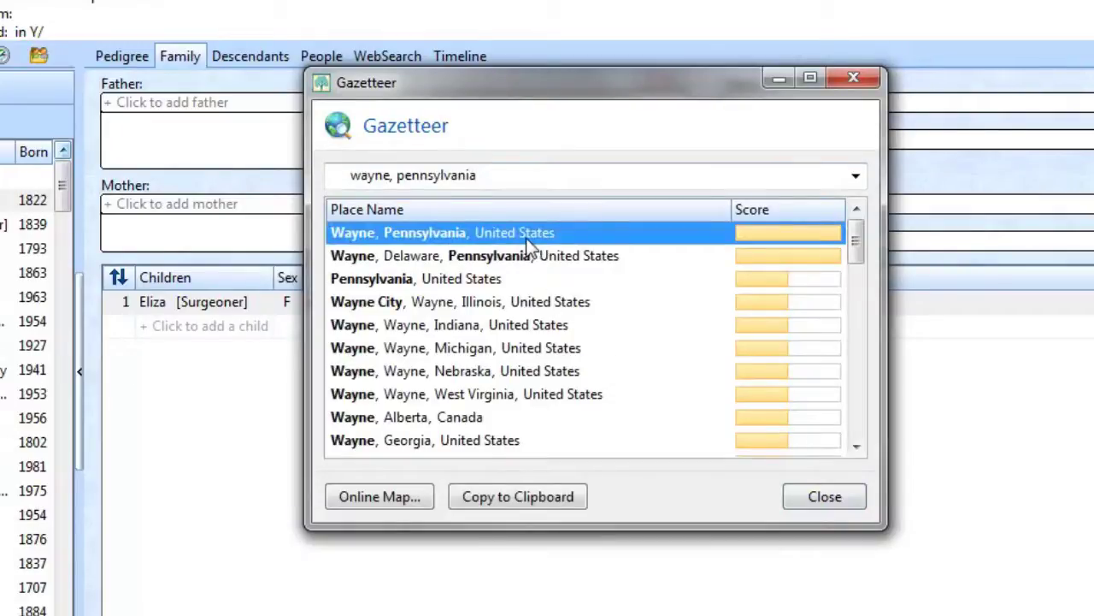
click(487, 282)
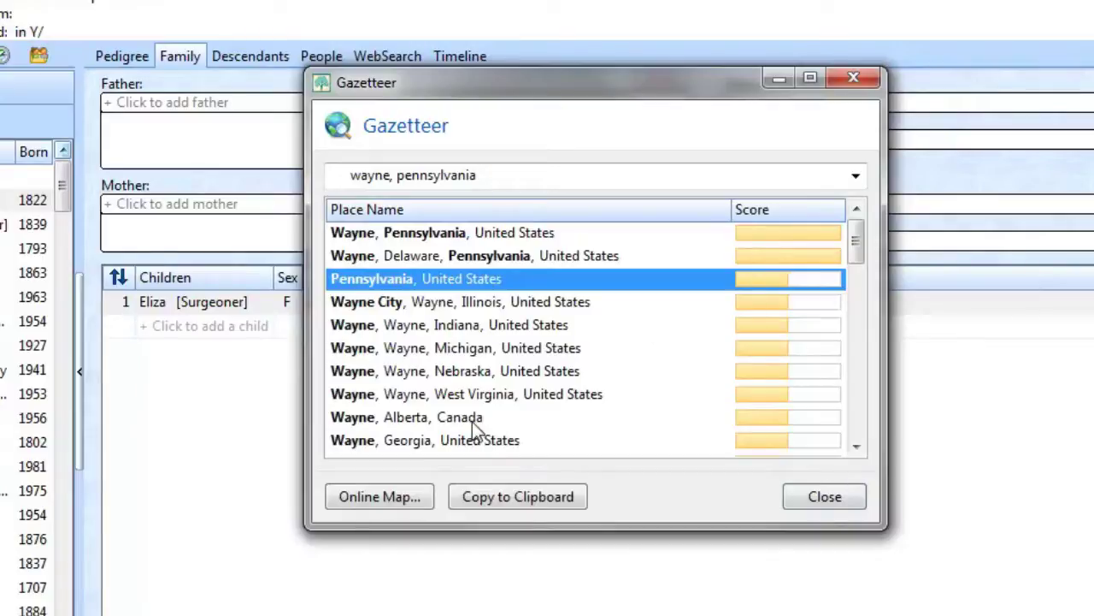
click(496, 496)
click(508, 498)
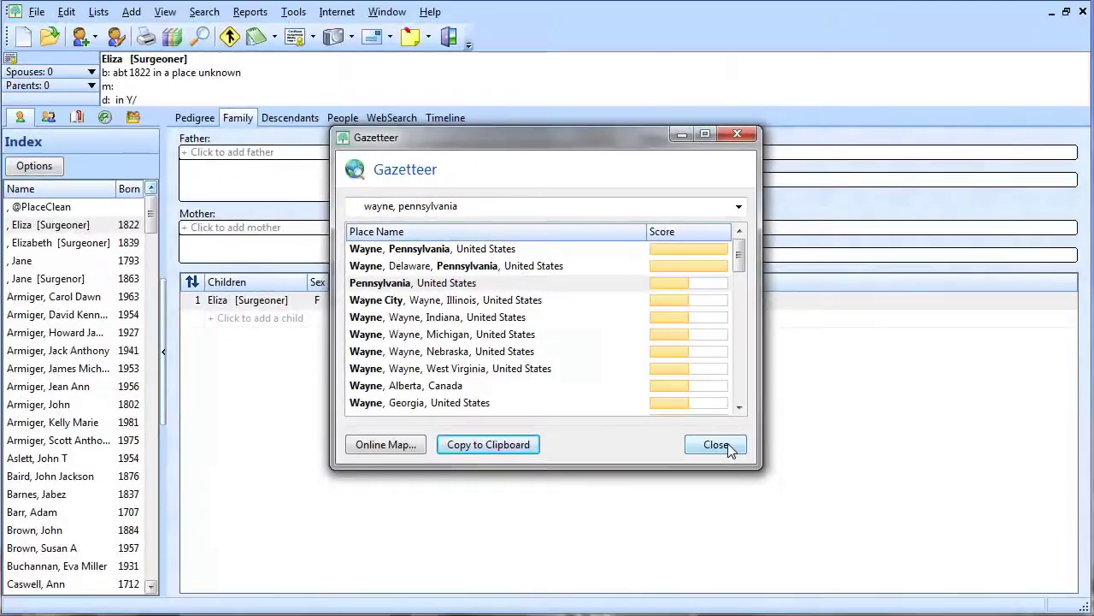
click(716, 445)
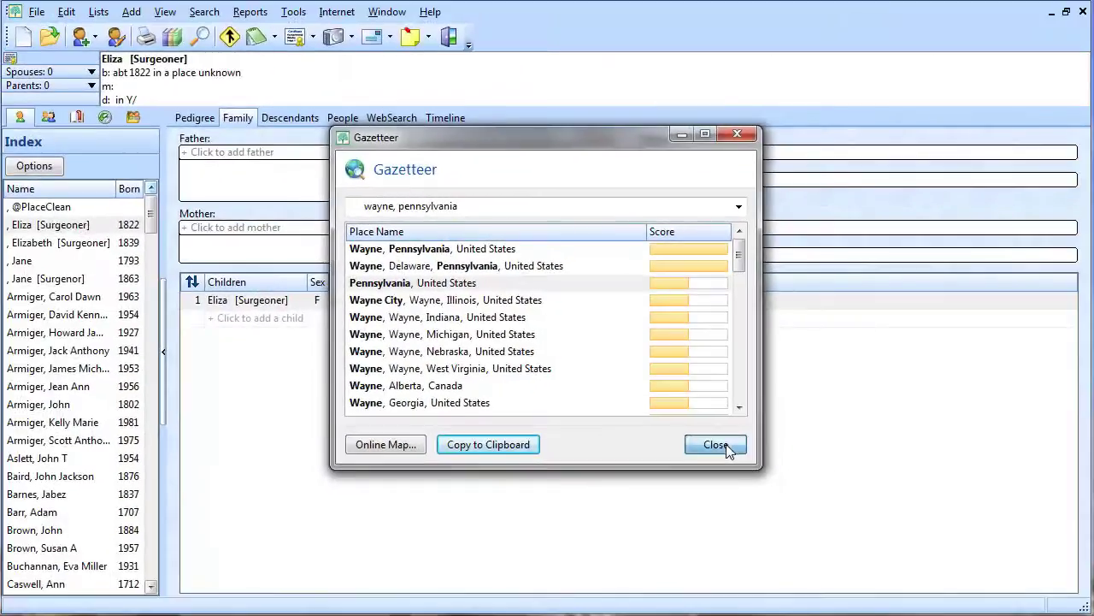
Reopen the Place List to review its available place management functions, and close it again.
click(99, 12)
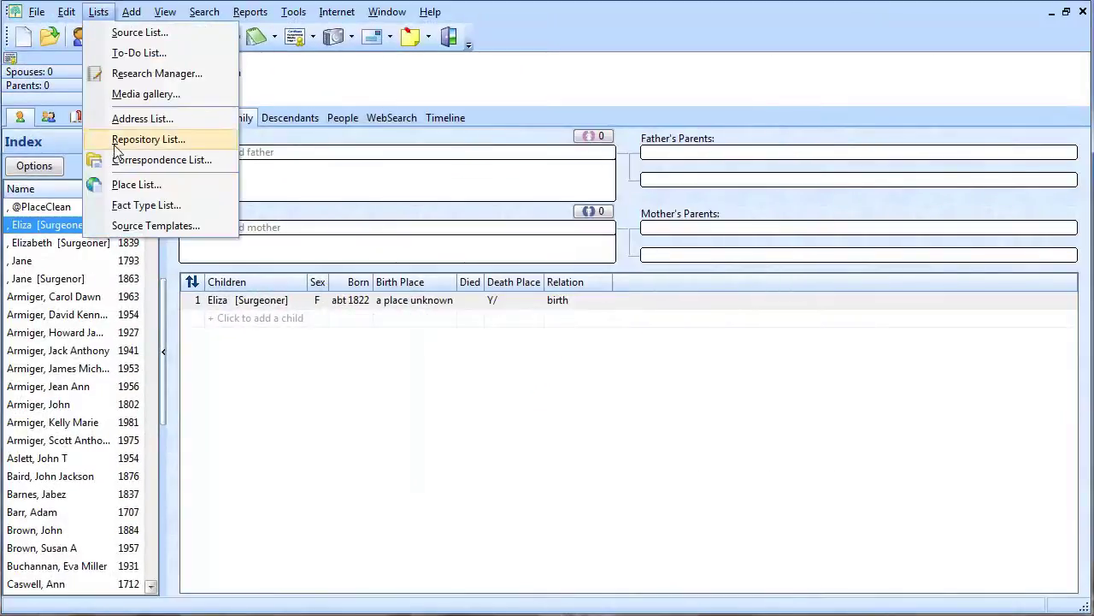
click(124, 189)
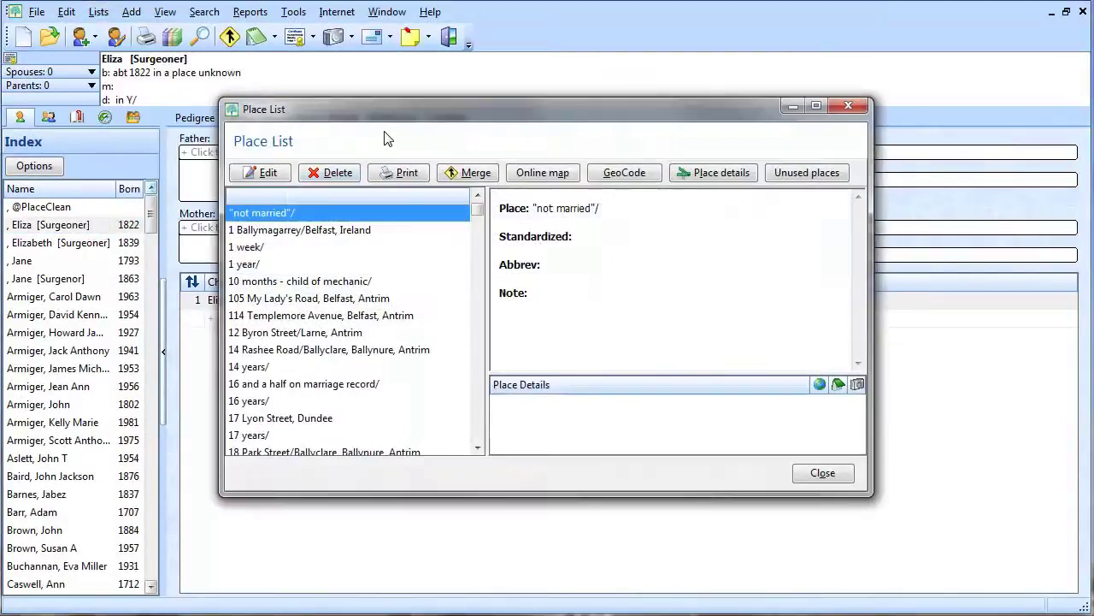
click(825, 474)
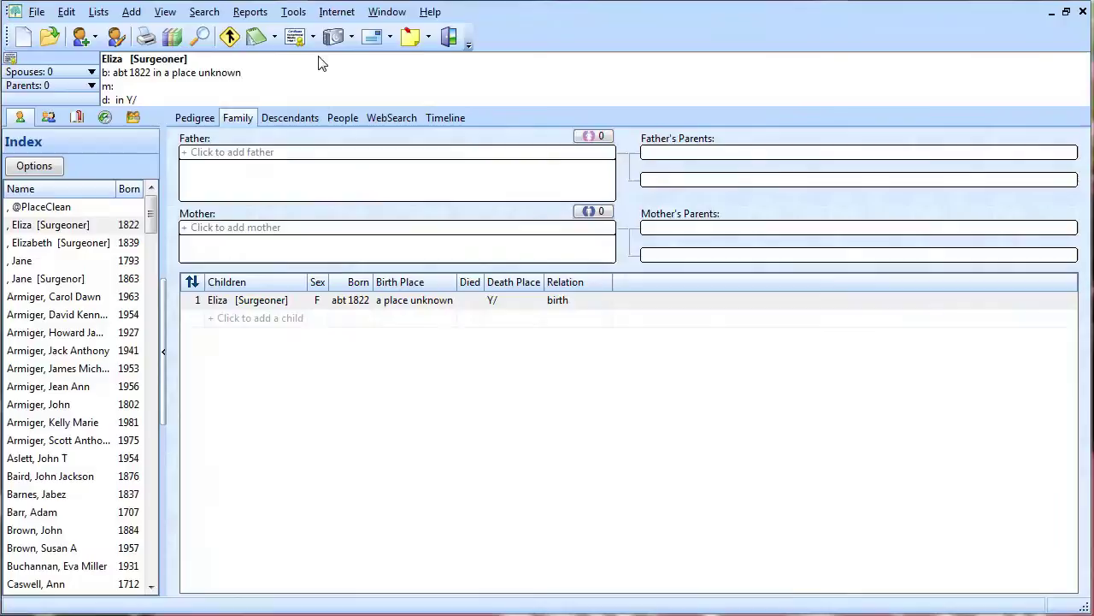
Open the Mapping tool and show the My Lady's Road entry in Belfast on the map.
click(294, 12)
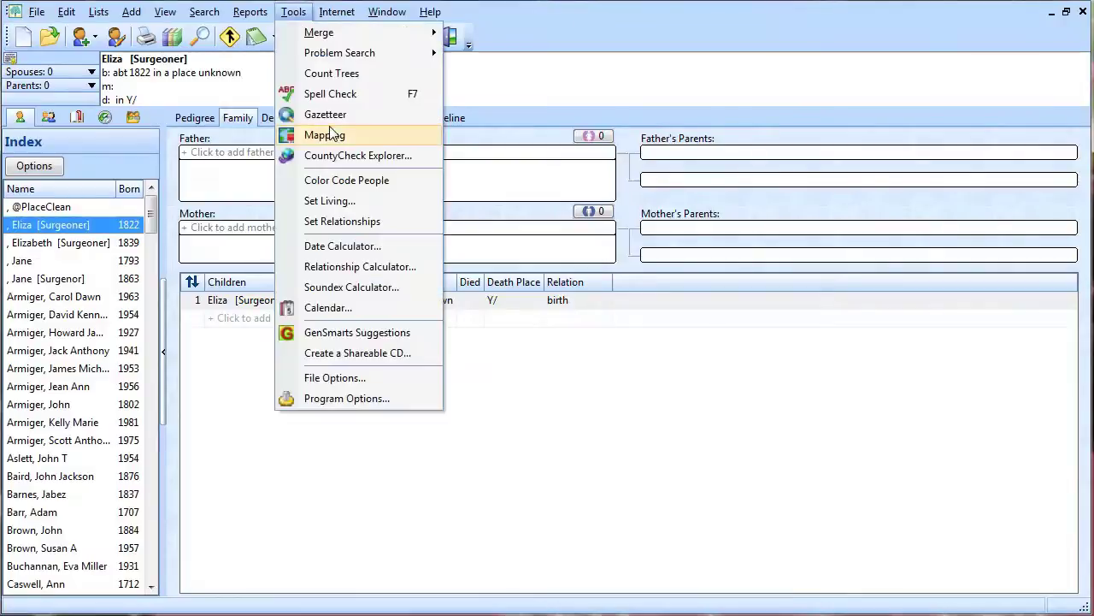
click(340, 138)
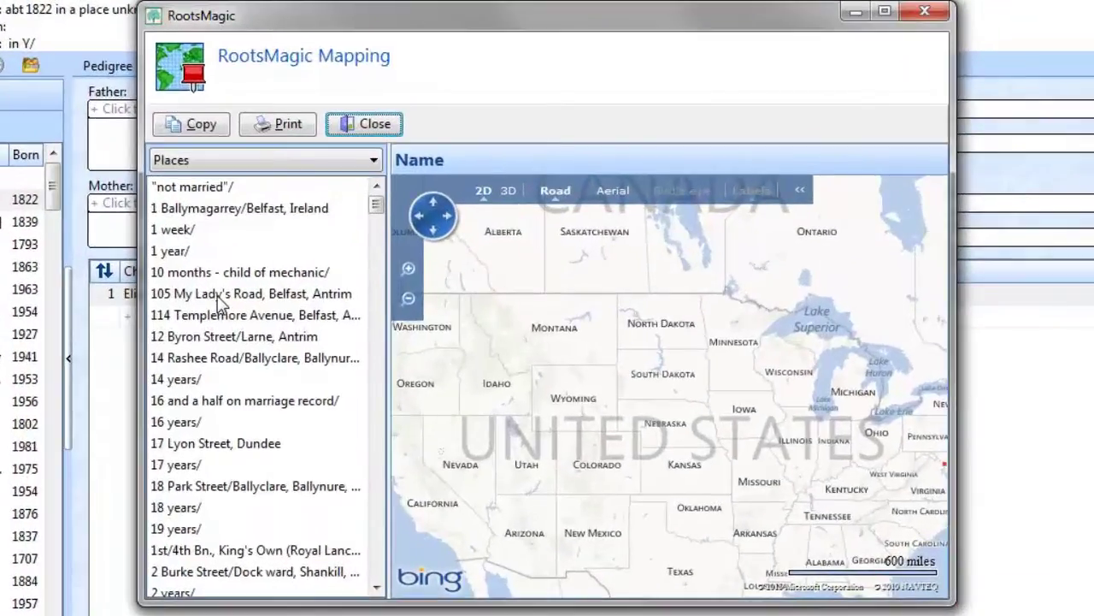
click(221, 295)
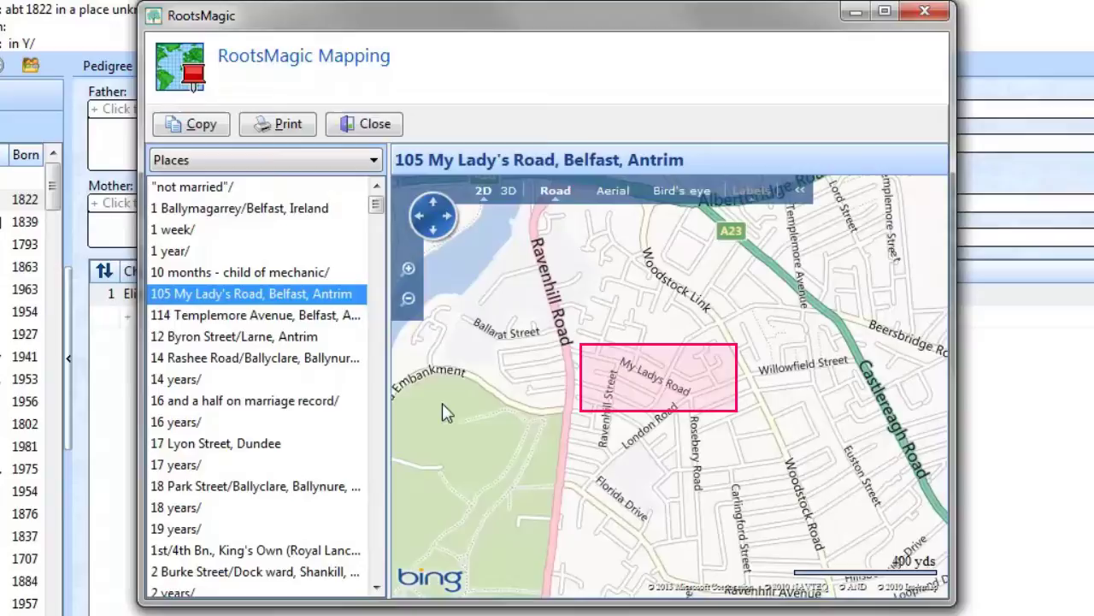
Show the Templemore Avenue entry in Belfast on the map at close street level.
click(247, 321)
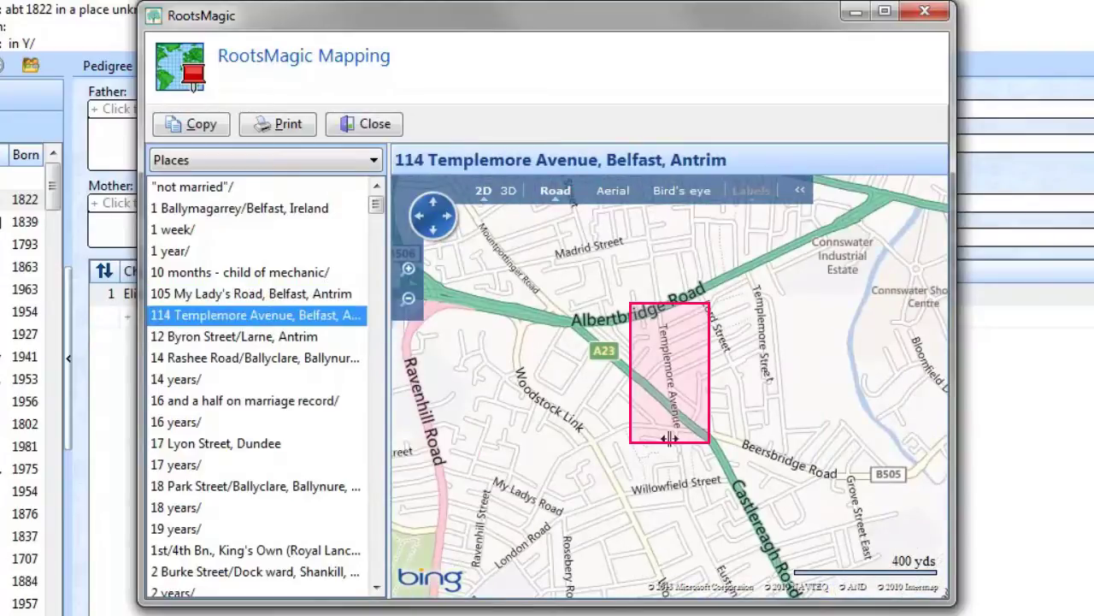
click(409, 272)
click(409, 272)
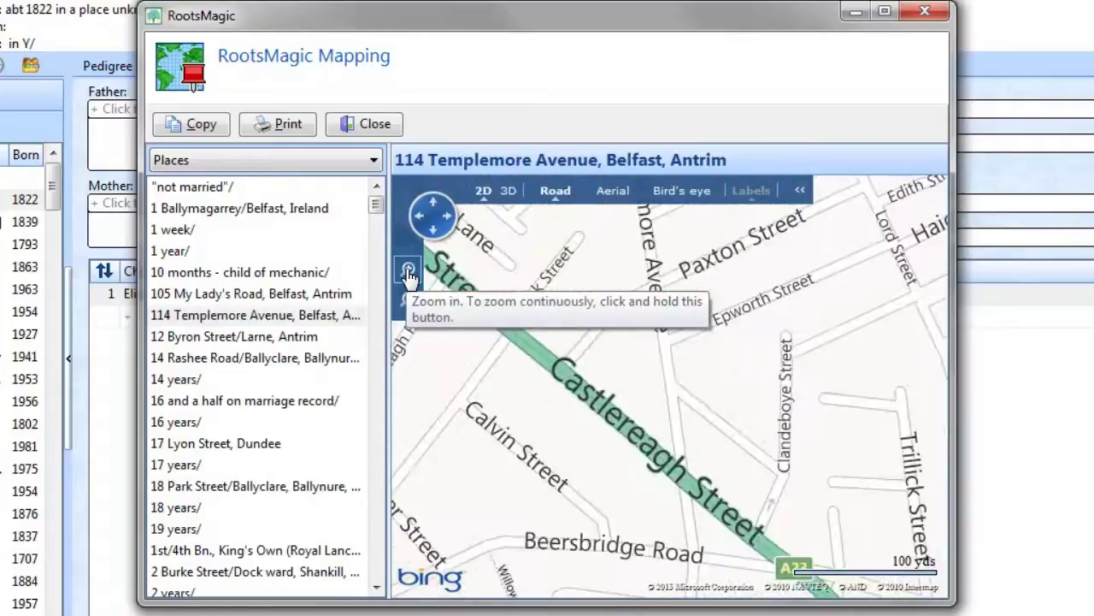
click(409, 272)
click(408, 272)
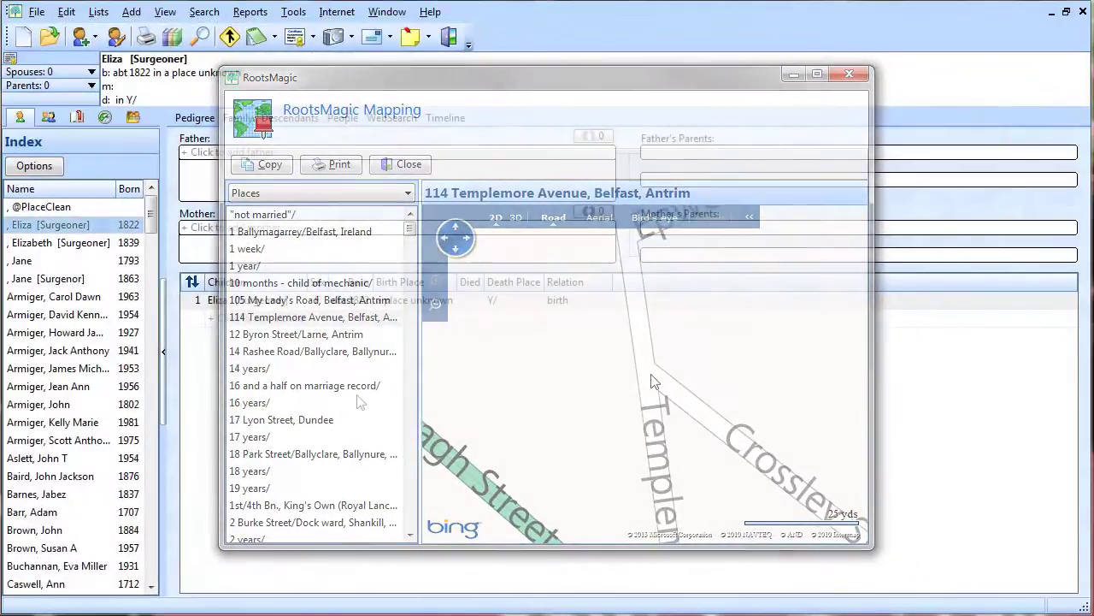
Search the CountyCheck Explorer for "Wayne County, Pennsylvania, United States".
click(299, 13)
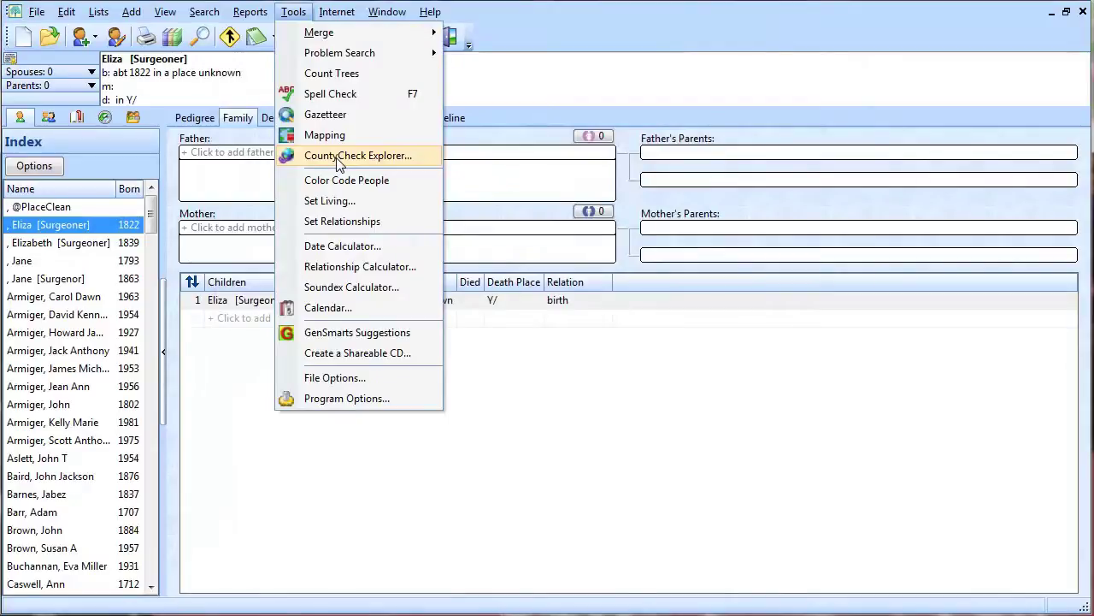
click(339, 159)
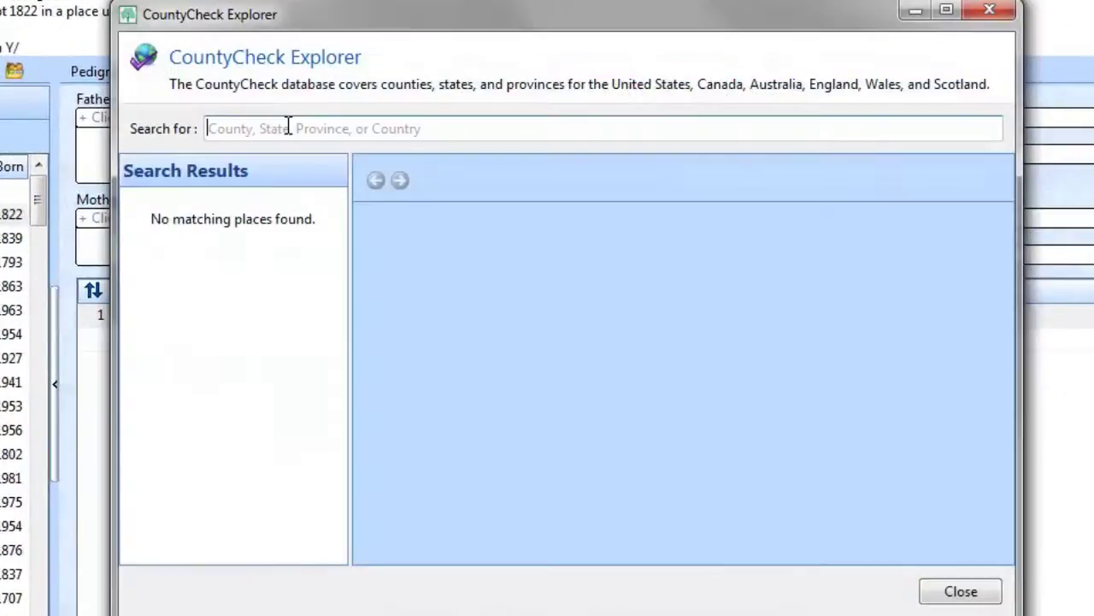
key(ctrl+v)
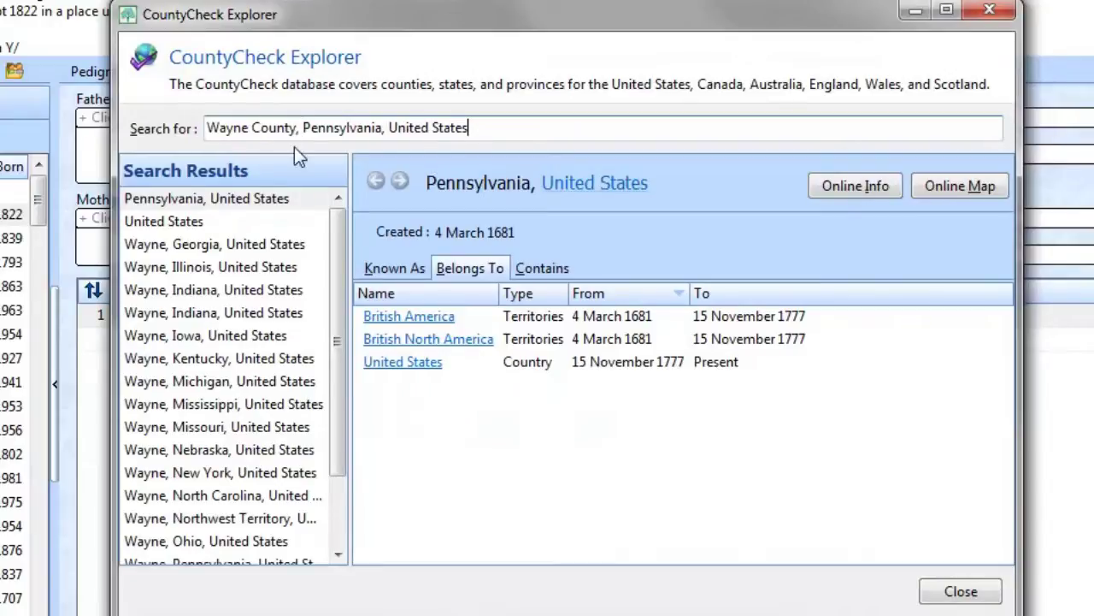
View the CountyCheck histories of Pennsylvania and of Wayne, Pennsylvania, United States, and close the explorer.
click(218, 207)
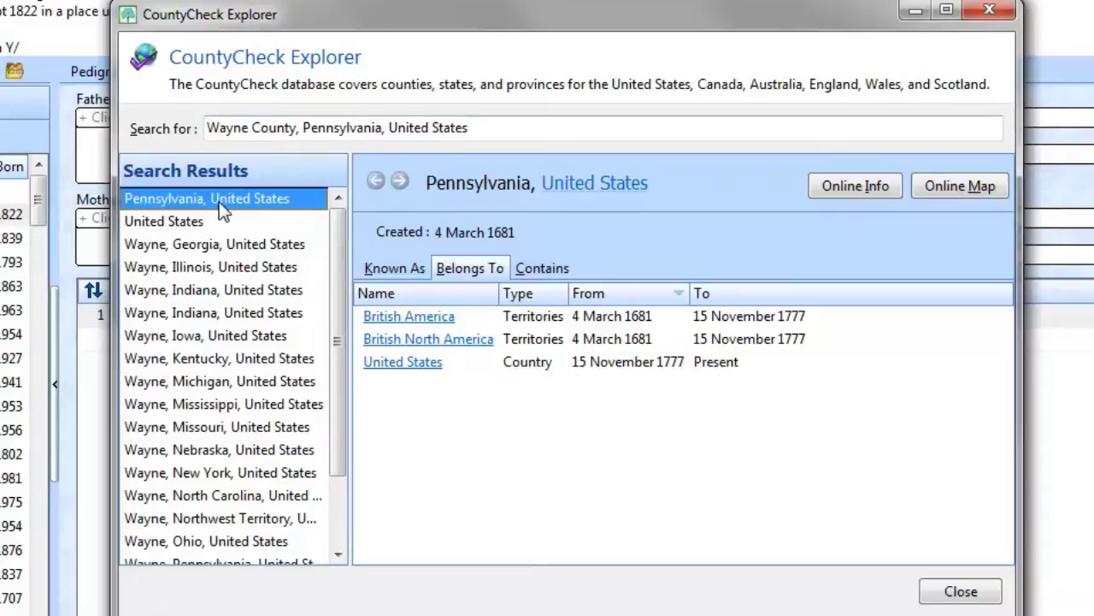
click(339, 555)
click(338, 555)
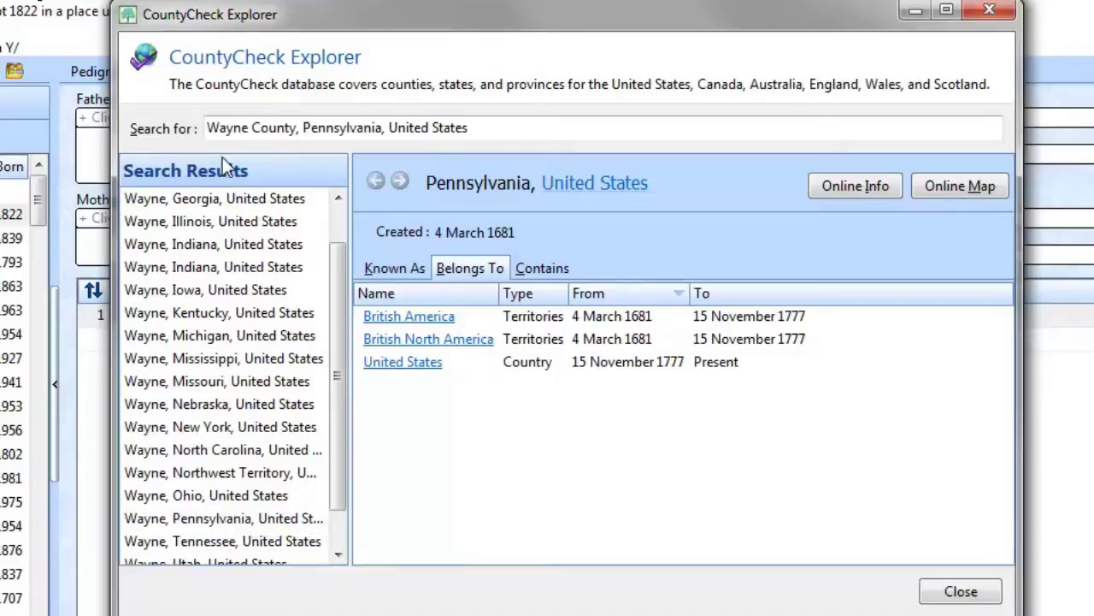
click(229, 522)
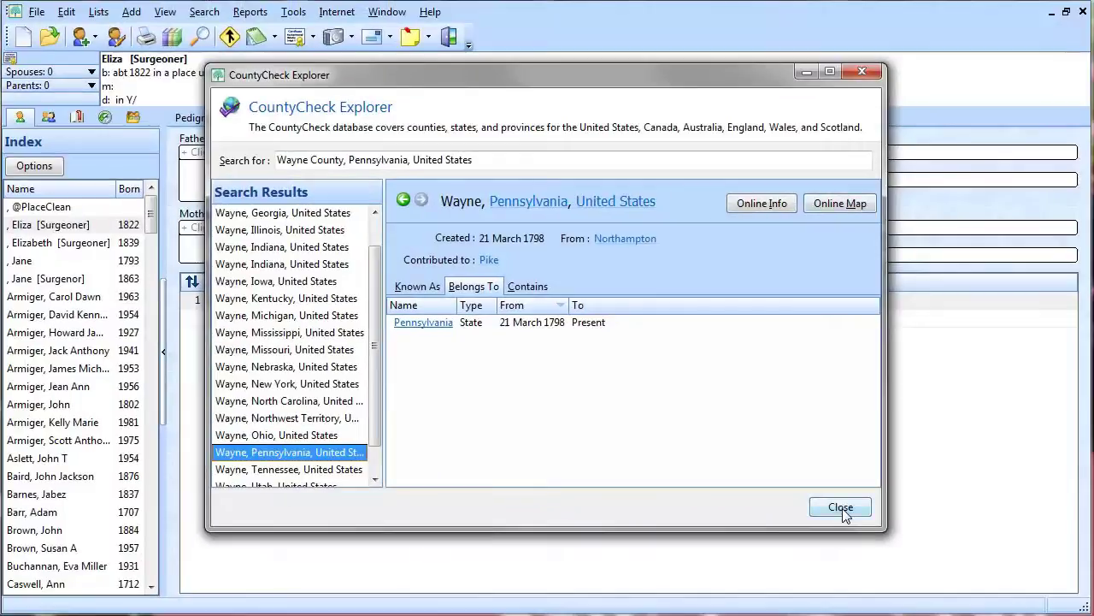
click(841, 507)
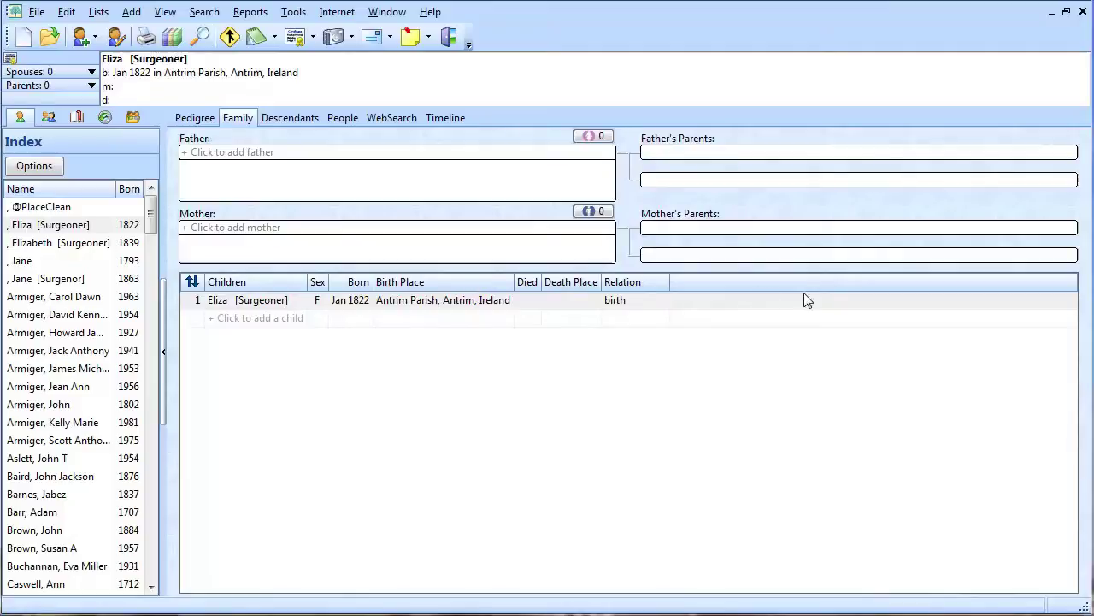
Open the selected person's record for editing and add a Baptism fact.
double_click(60, 225)
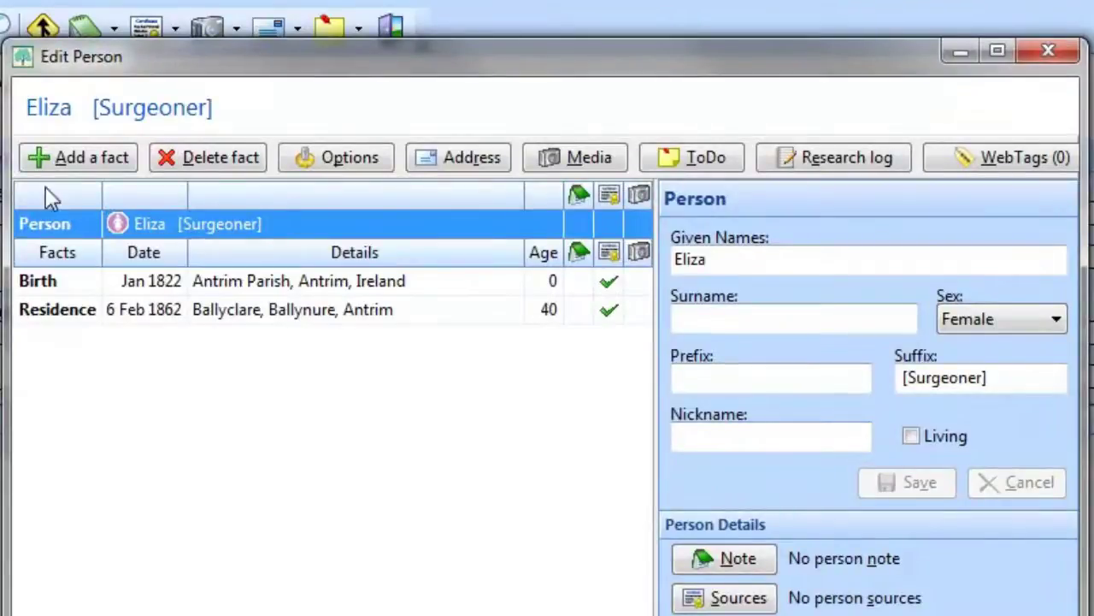
click(73, 163)
text(bap)
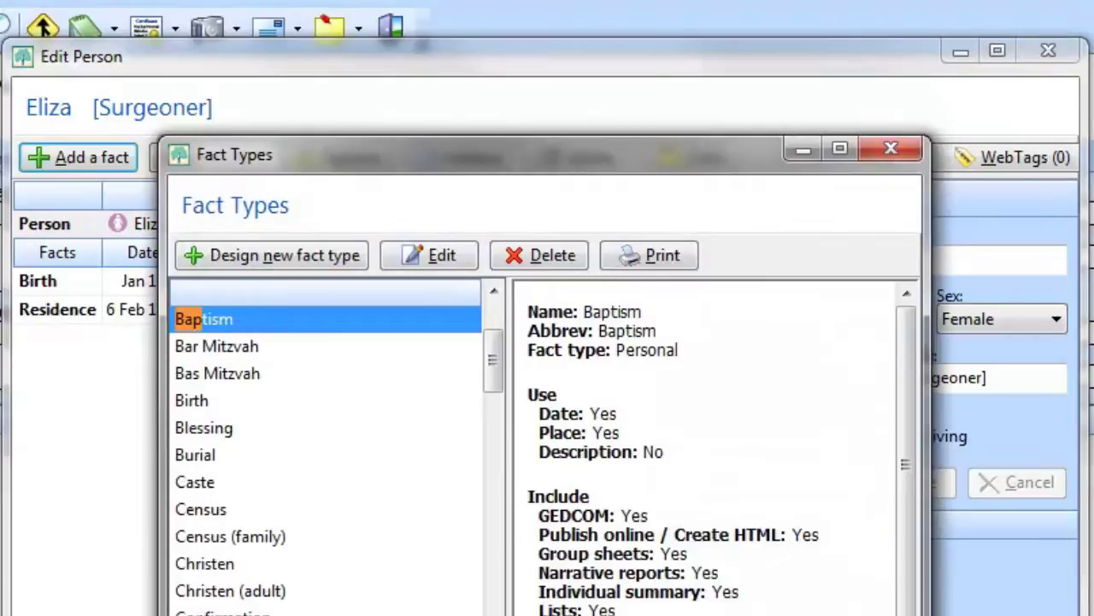
key(Return)
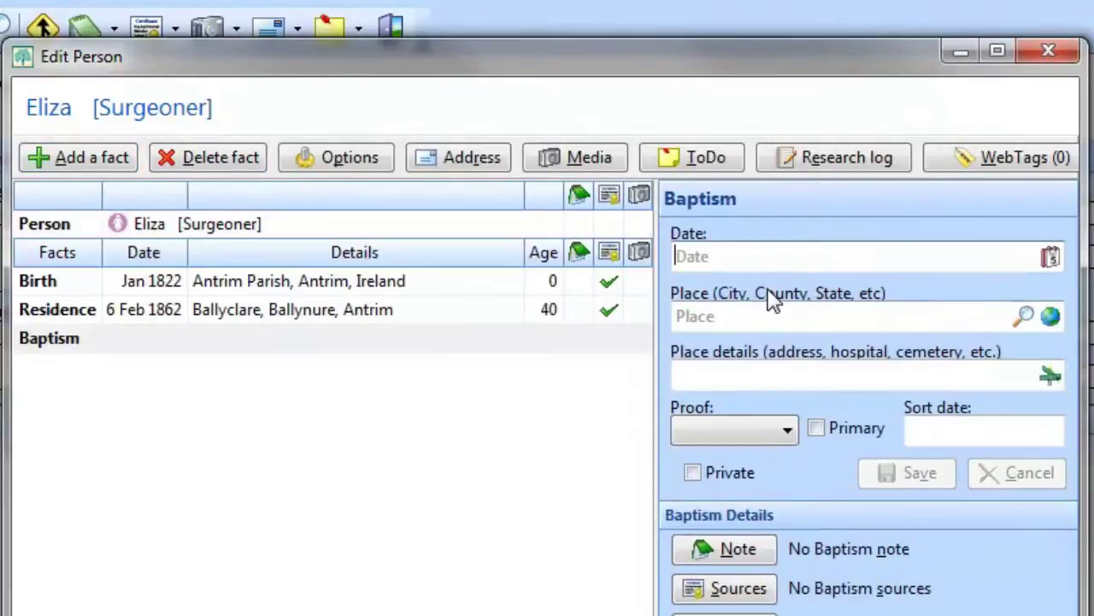
Enter the baptism date Feb 1822 and choose "Antrim Parish, Antrim, Ireland" as the place.
text(feb 1)
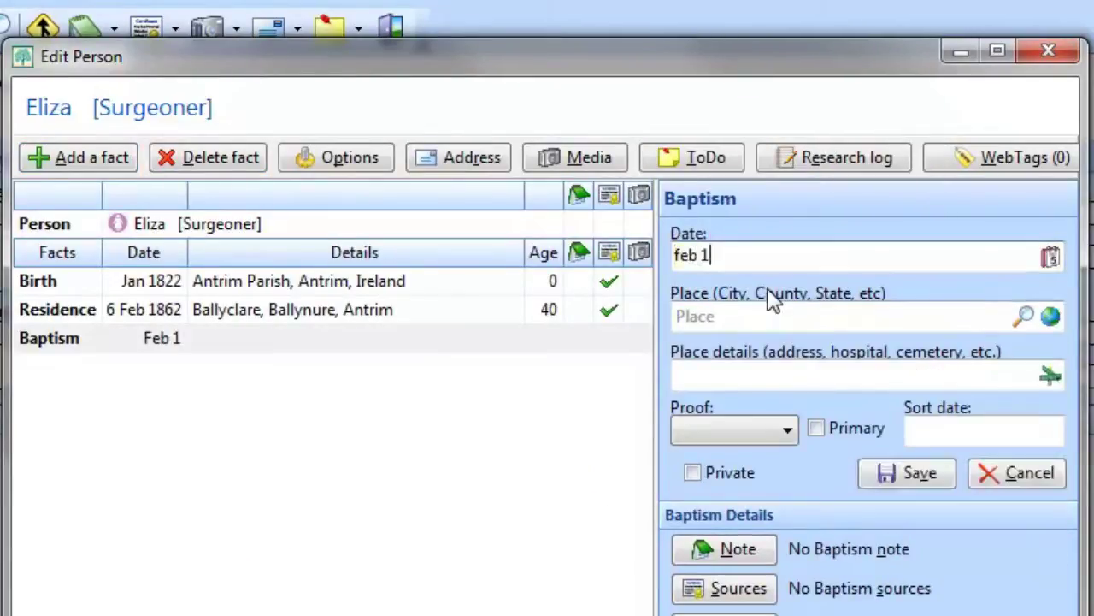
text(822)
key(Tab)
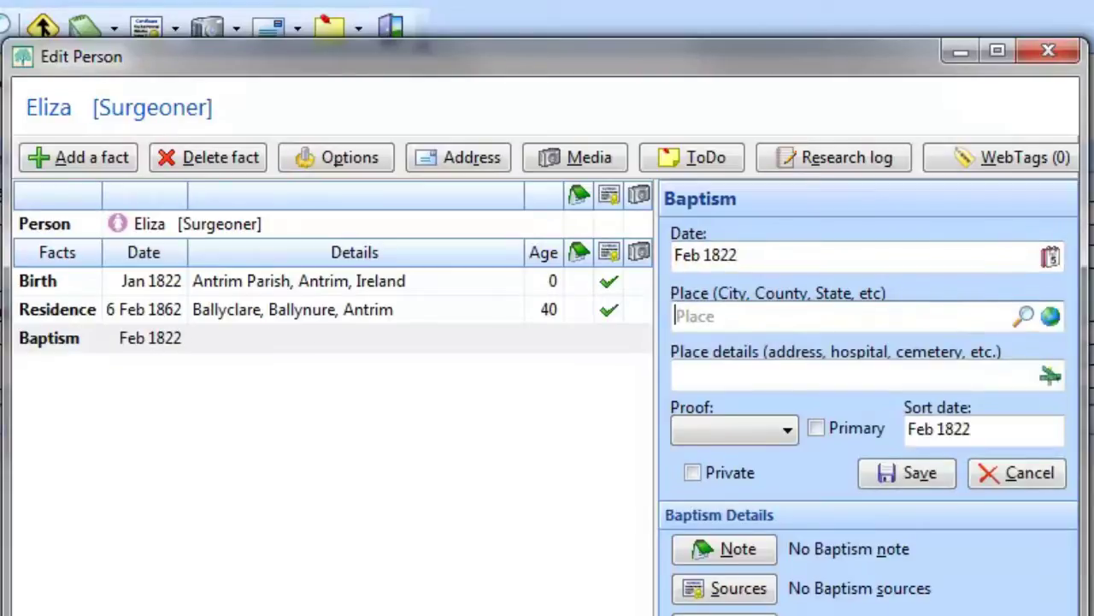
text(antrim age 5 ref 1.15 Mar qtr)
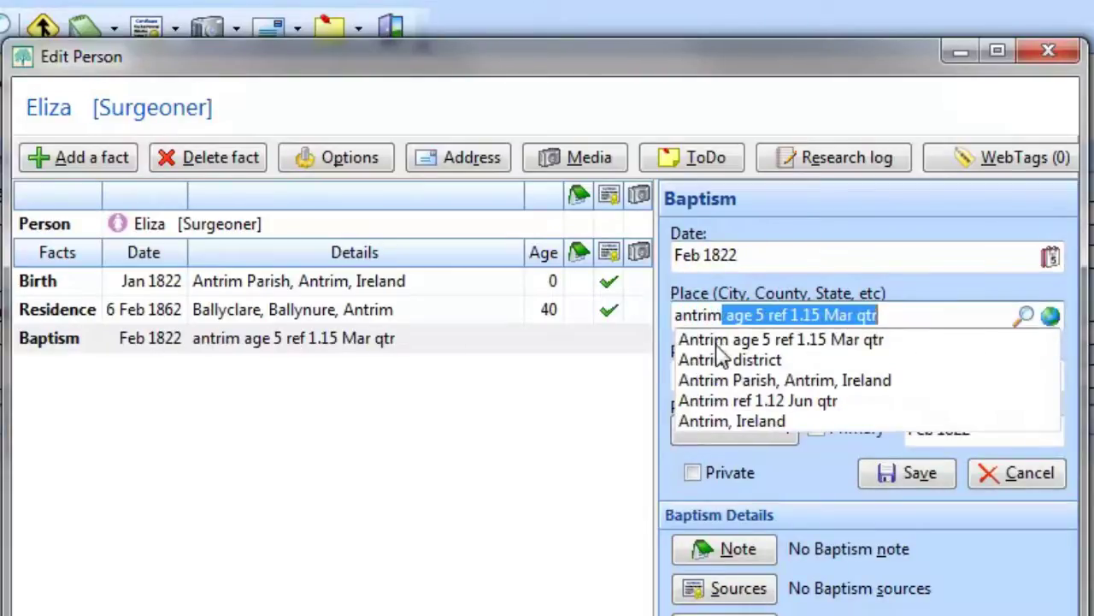
click(783, 379)
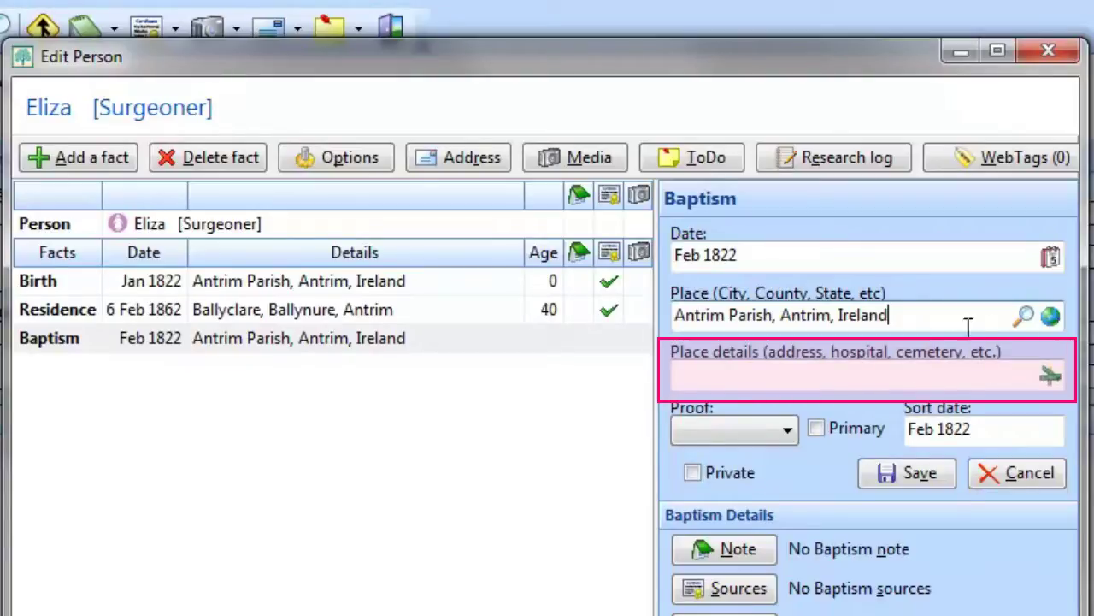
Assign the place detail "1st Presbyterian Church (Millrow)" to the baptism, save the fact, and close the person's record.
click(1052, 378)
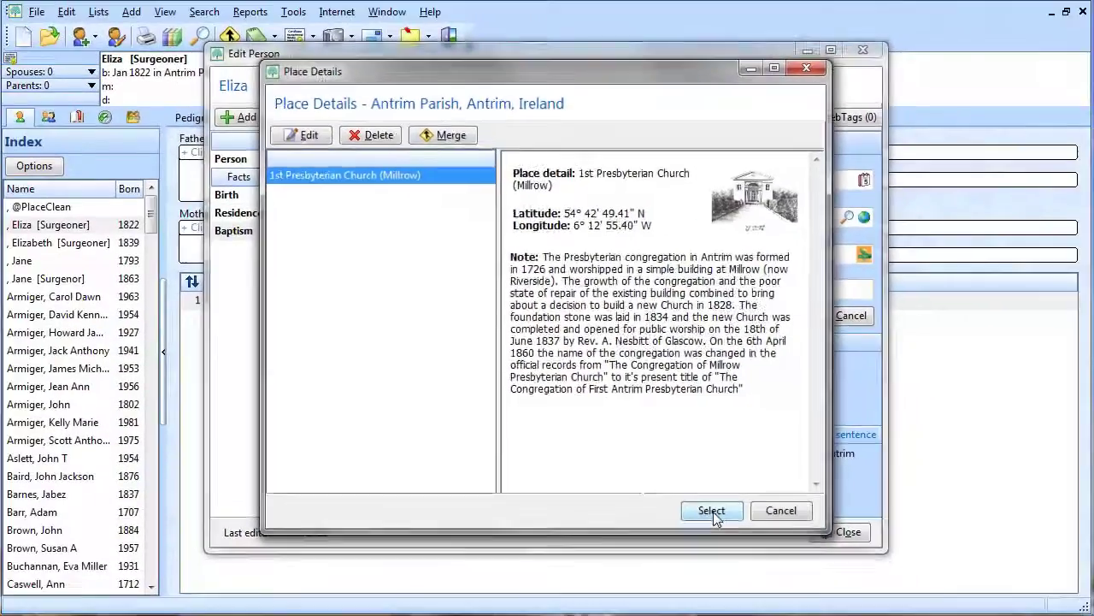
click(758, 583)
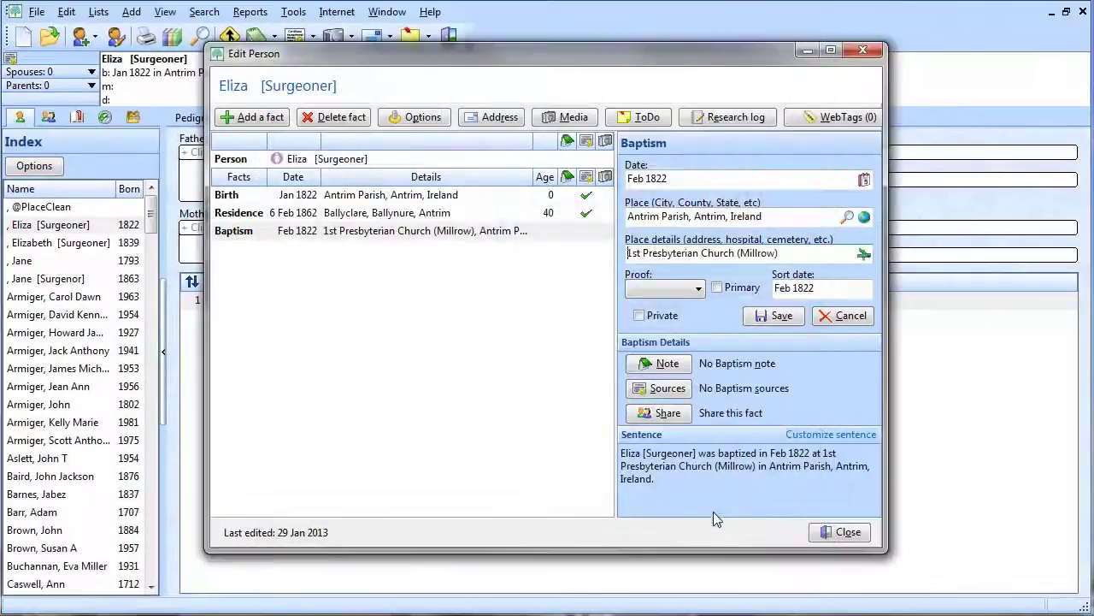
click(774, 318)
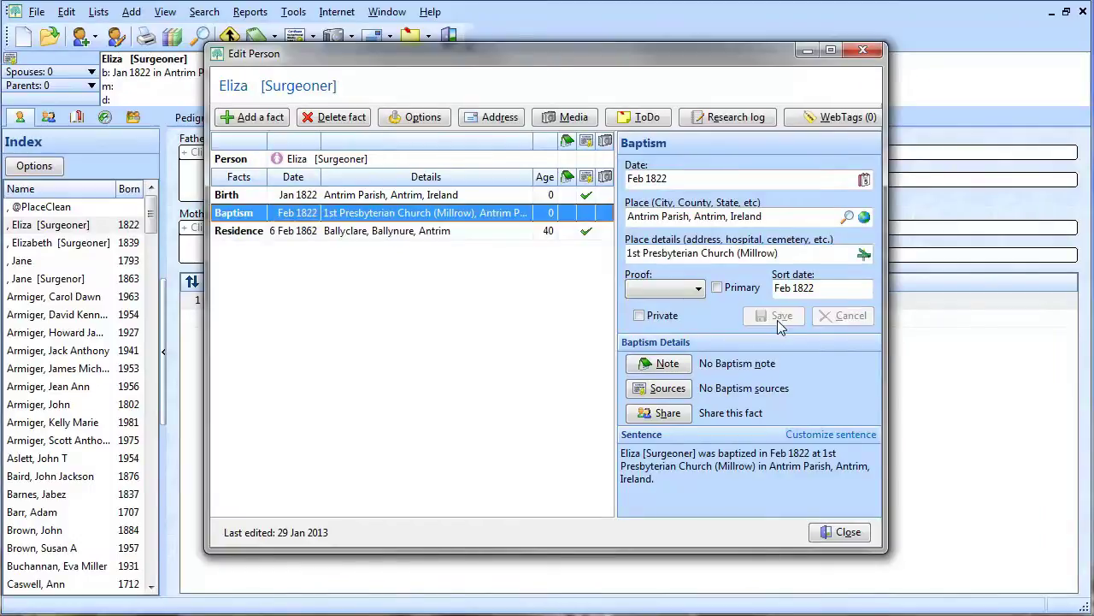
click(846, 534)
click(724, 388)
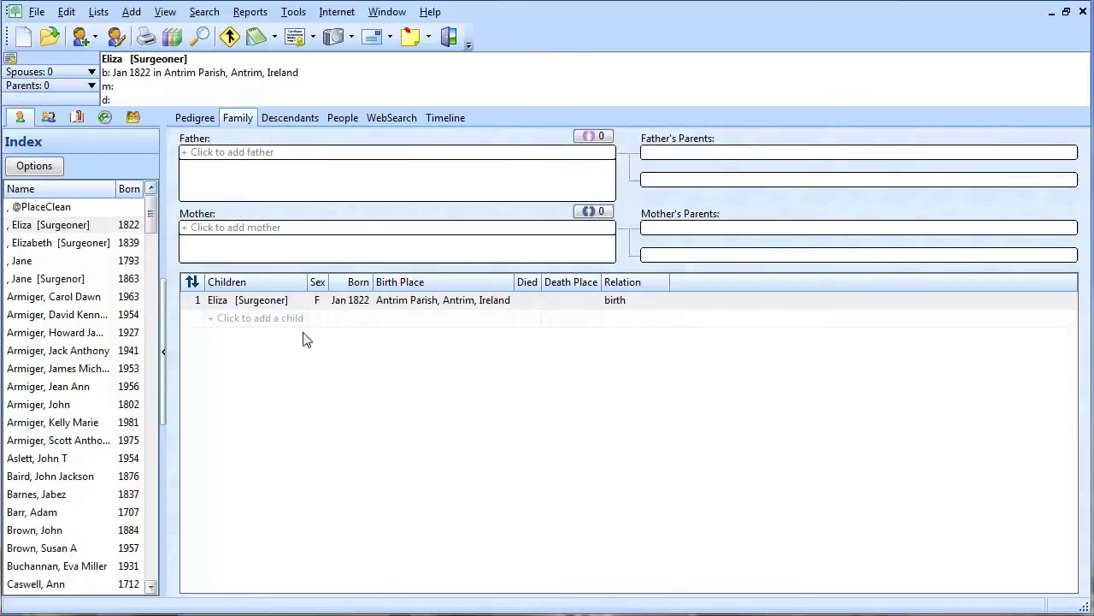
Open the Place List and find and select "Antrim Parish, Antrim, Ireland".
click(98, 12)
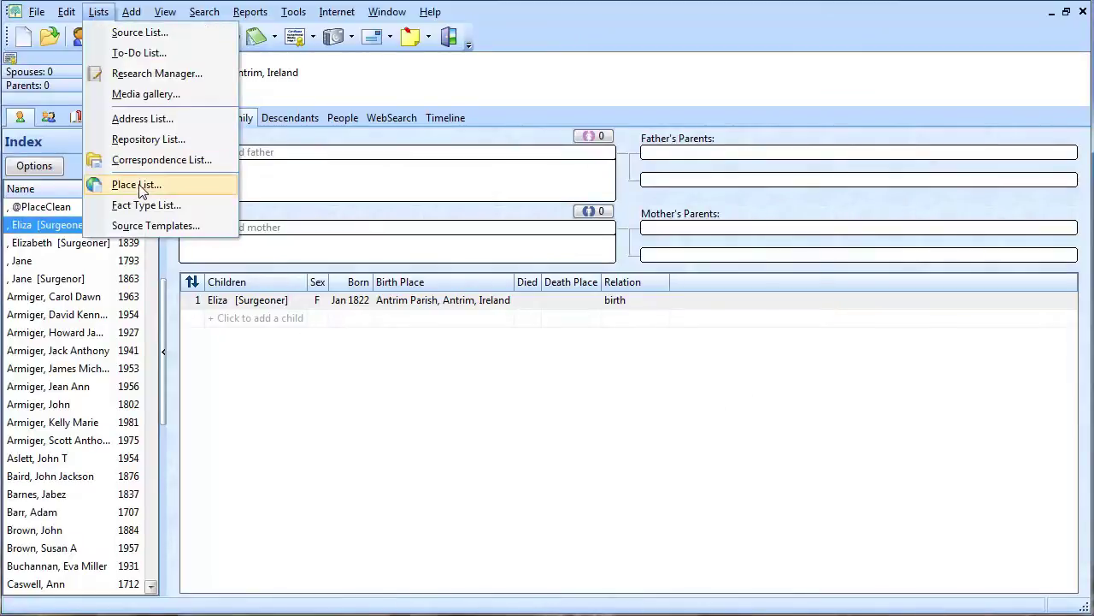
click(143, 185)
text(Ant)
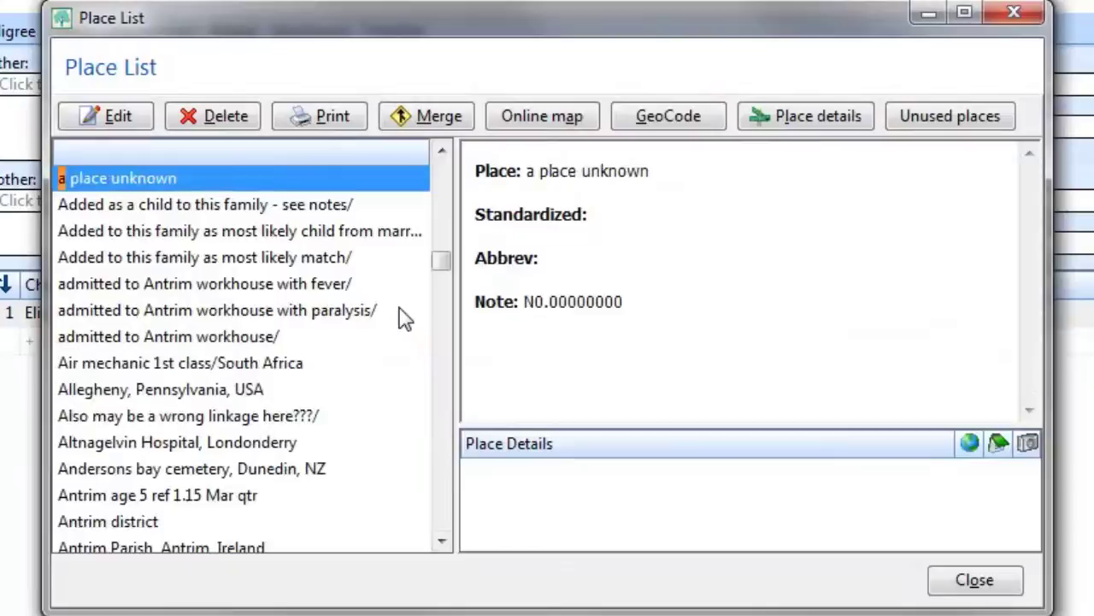
text(rim)
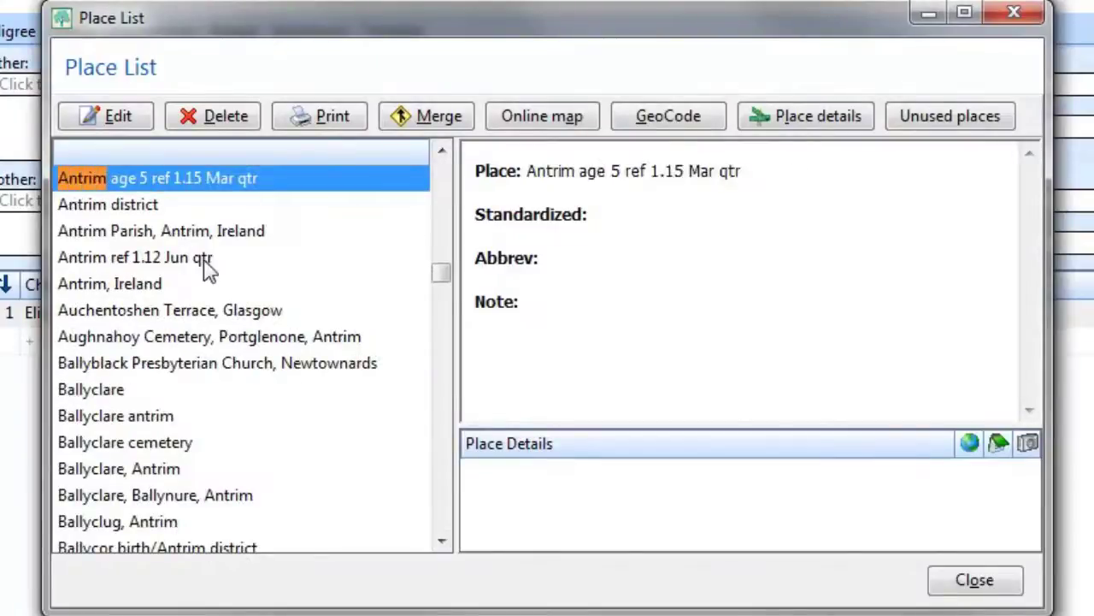
click(216, 238)
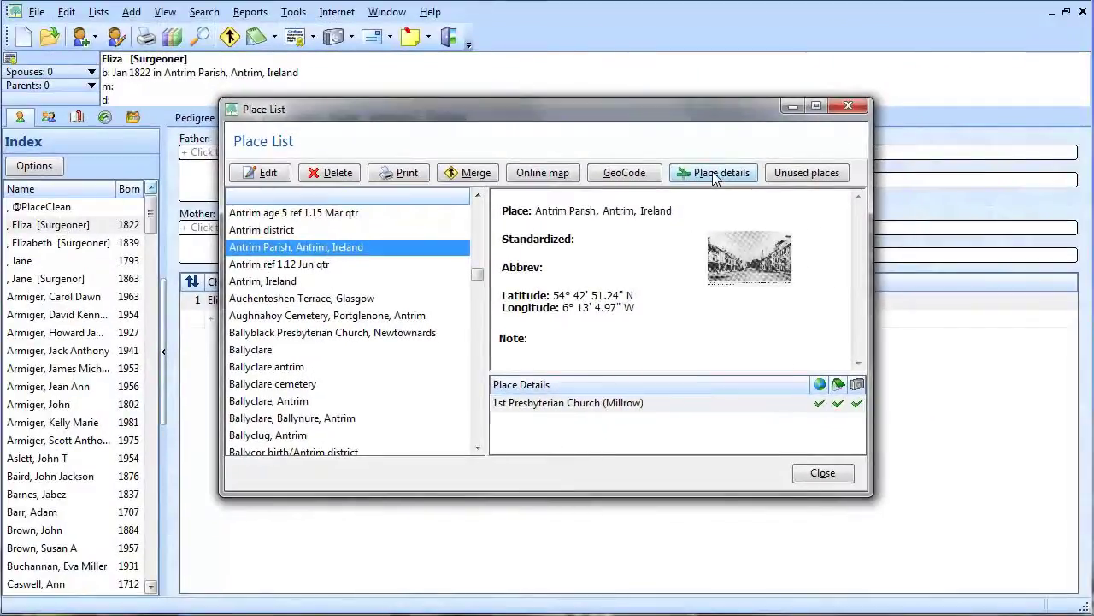
Review the editable details of "1st Presbyterian Church (Millrow)" under Antrim Parish and return to the Place List.
click(715, 173)
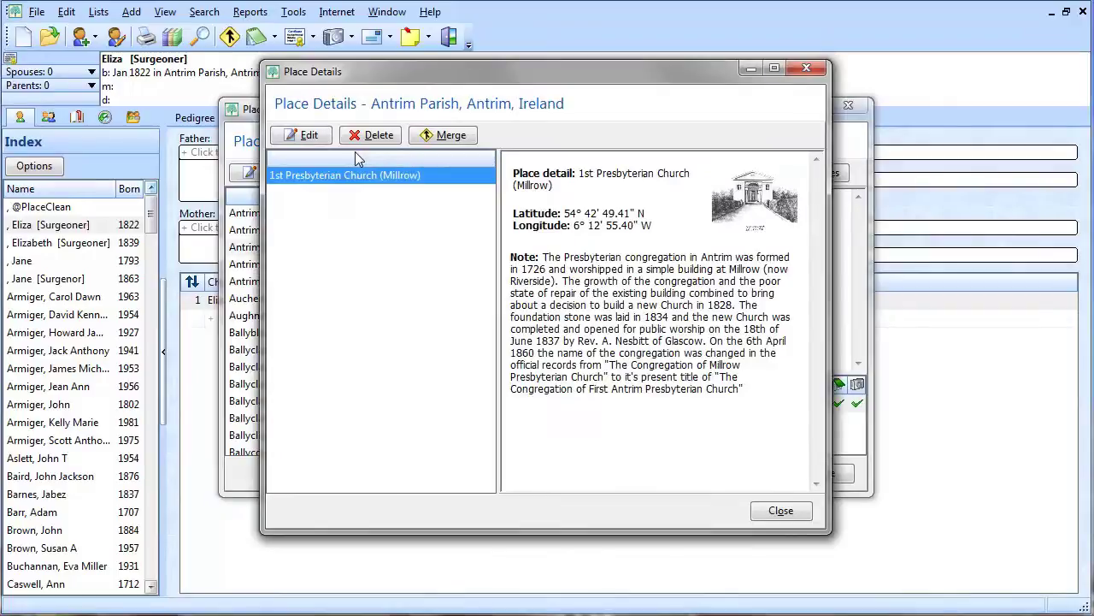
click(301, 135)
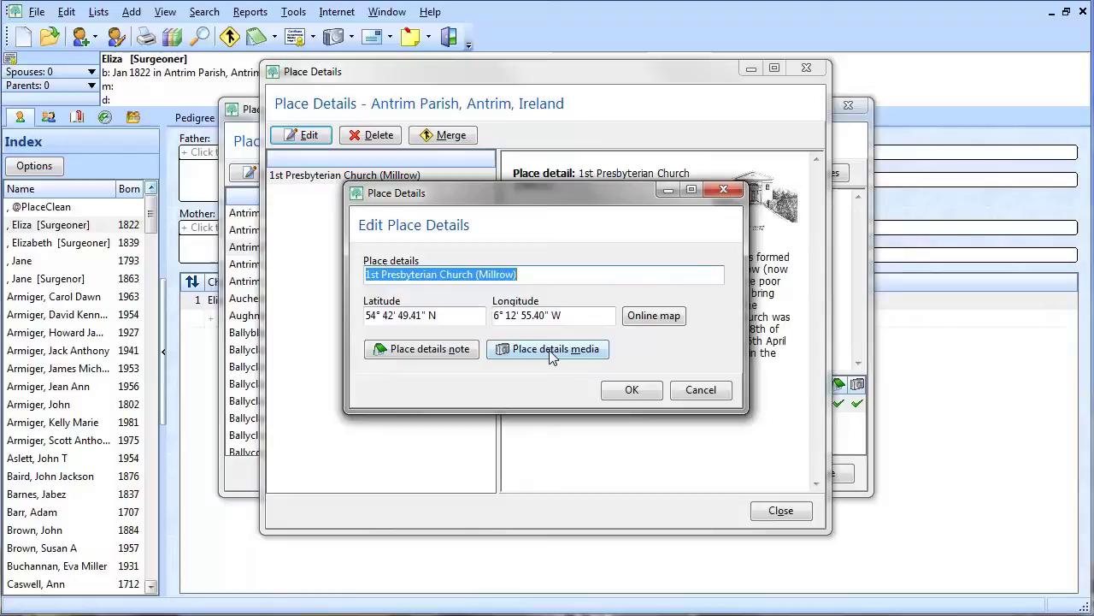
click(631, 390)
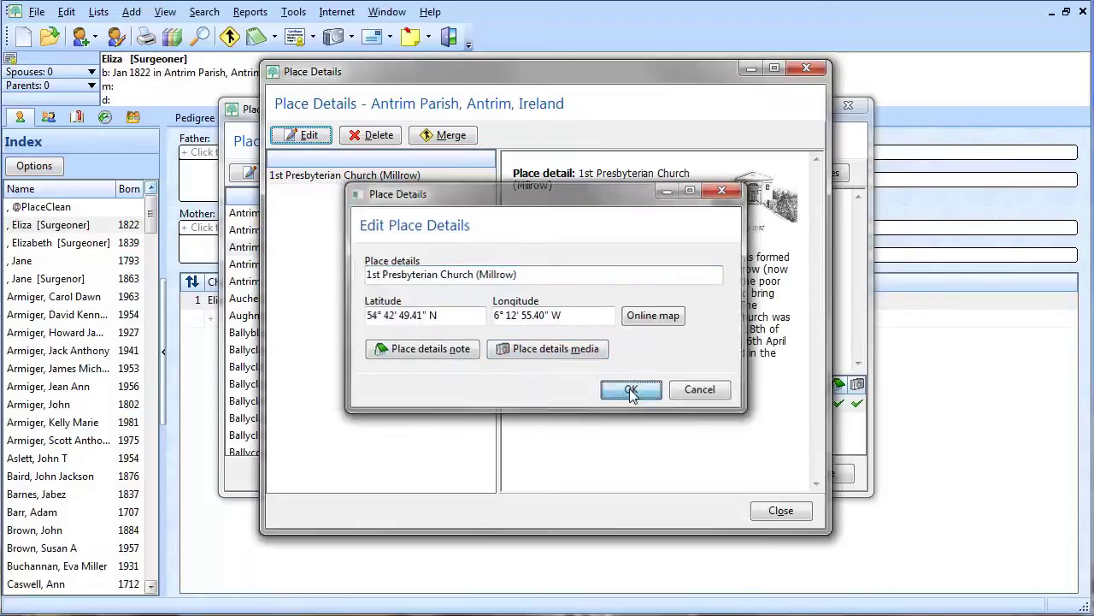
click(783, 510)
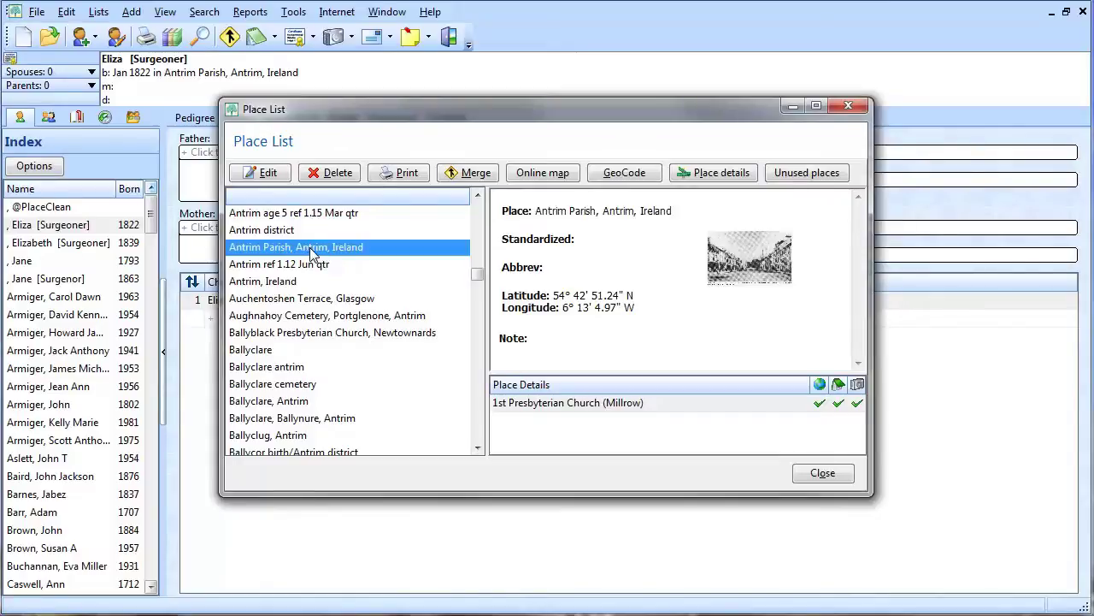
Open the print settings for the Place List report and choose to print events near a place.
click(407, 174)
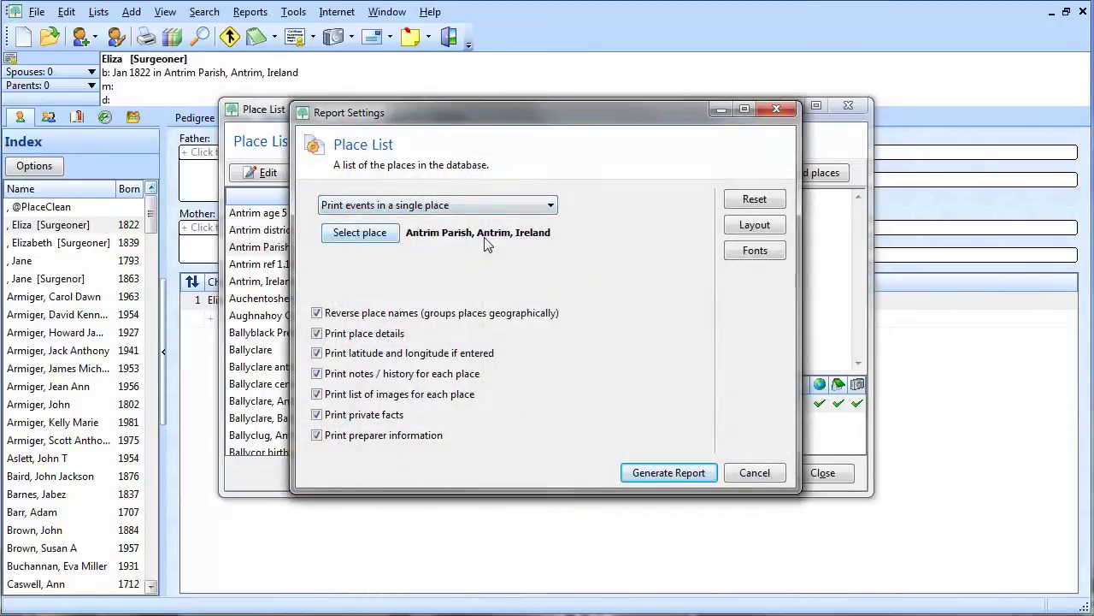
click(551, 210)
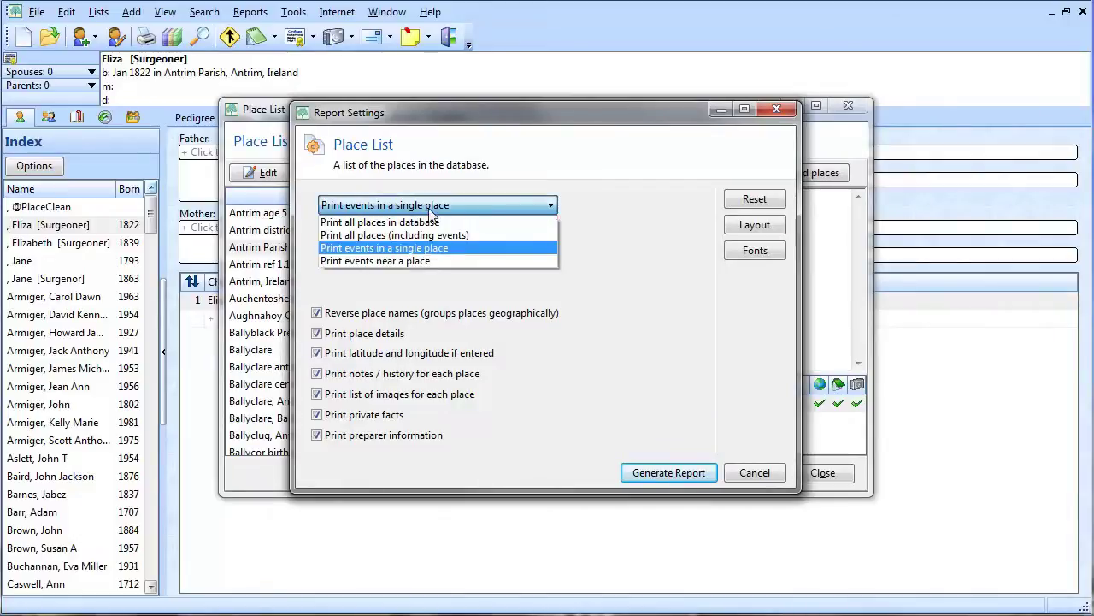
click(419, 265)
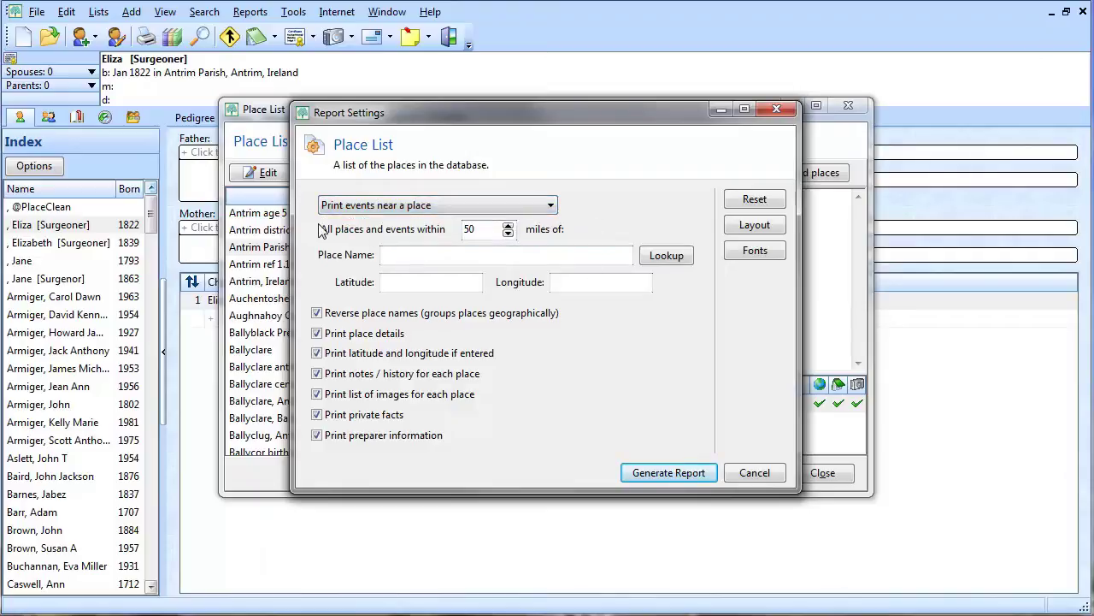
Set the report's range to all places and events within 1 mile.
click(507, 233)
click(507, 232)
click(508, 232)
double_click(492, 231)
text(1)
click(389, 254)
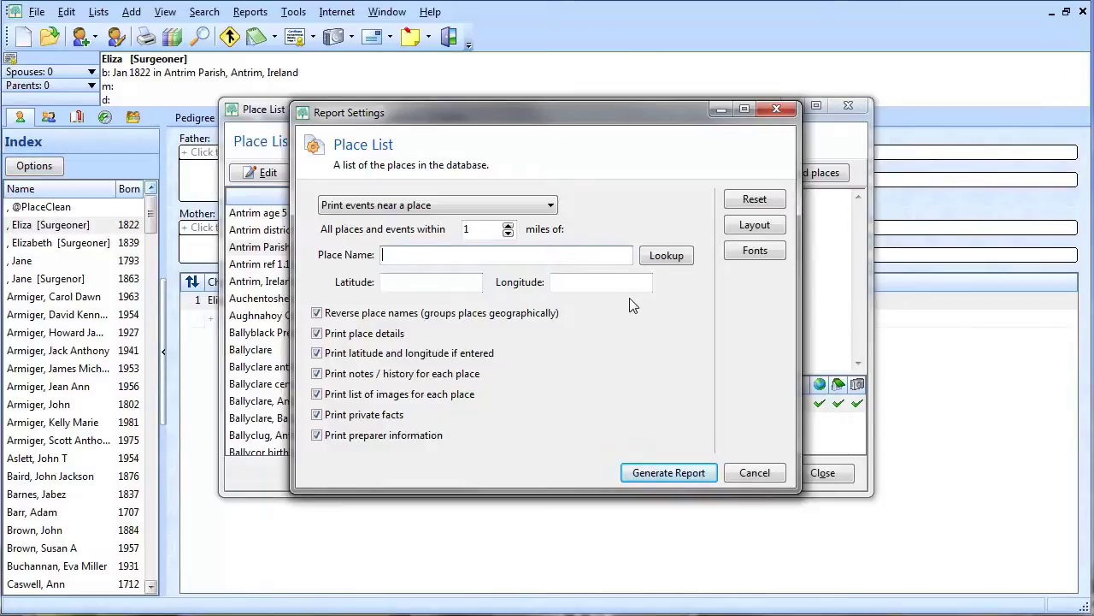
Generate the Place List report of events in the single place Antrim Parish, Antrim, Ireland, and close the report viewer.
click(554, 208)
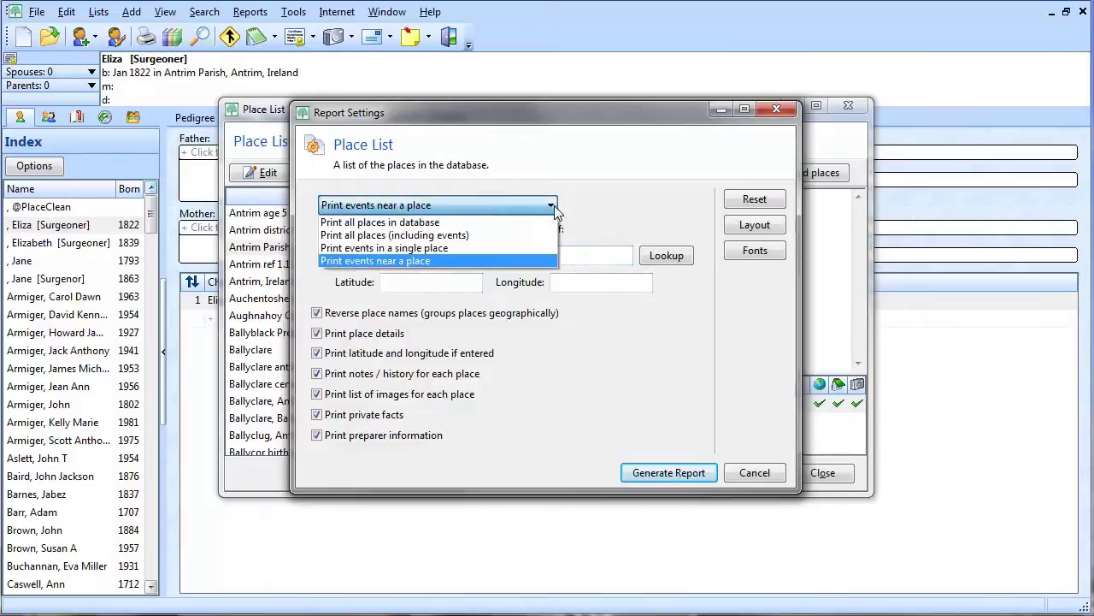
click(393, 248)
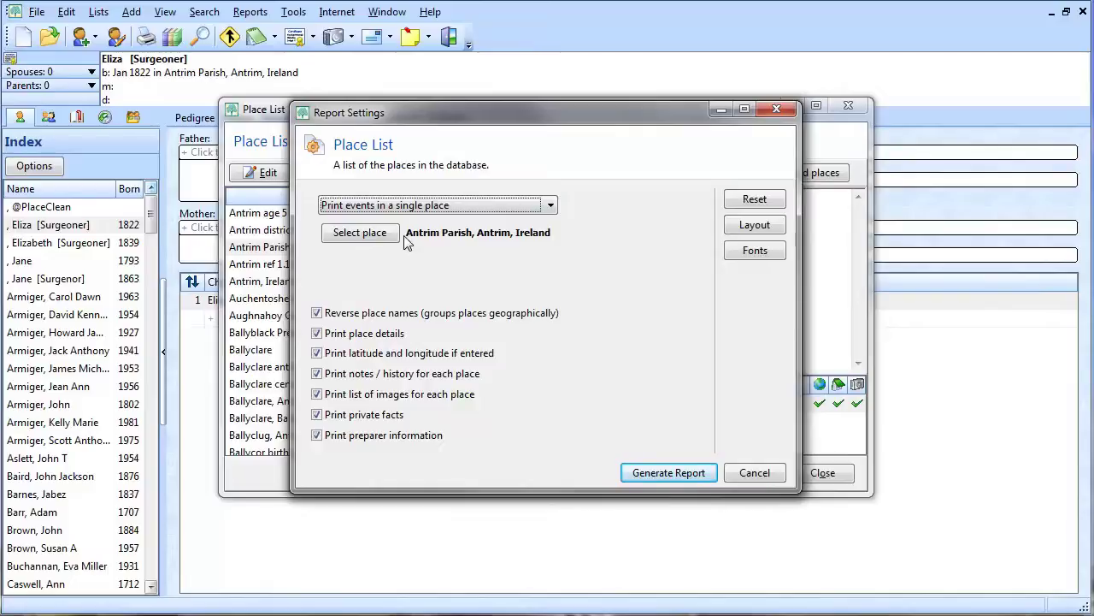
click(669, 474)
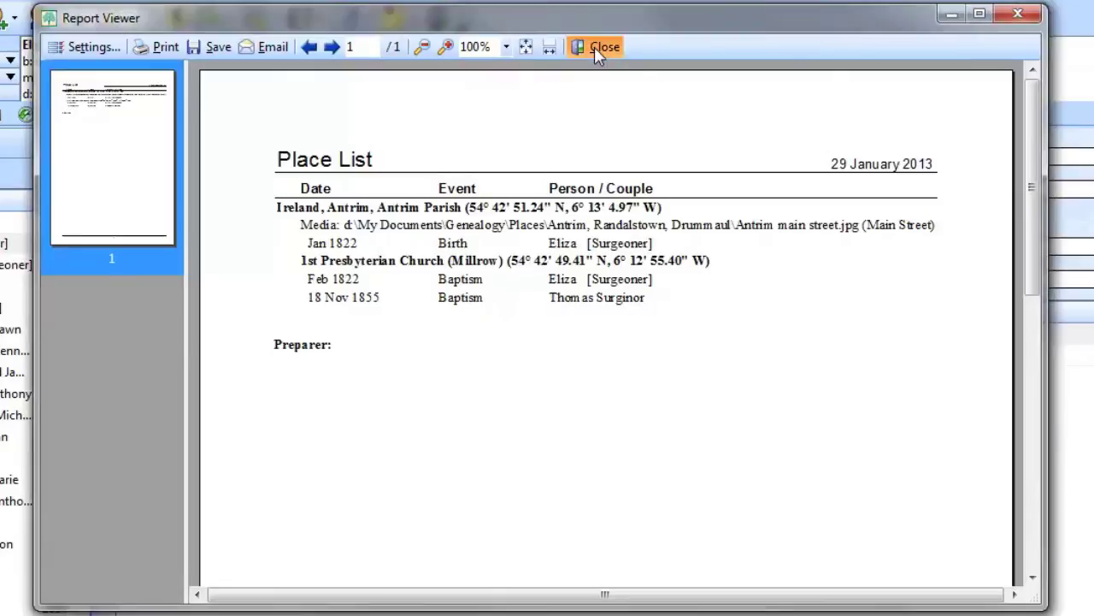
click(596, 47)
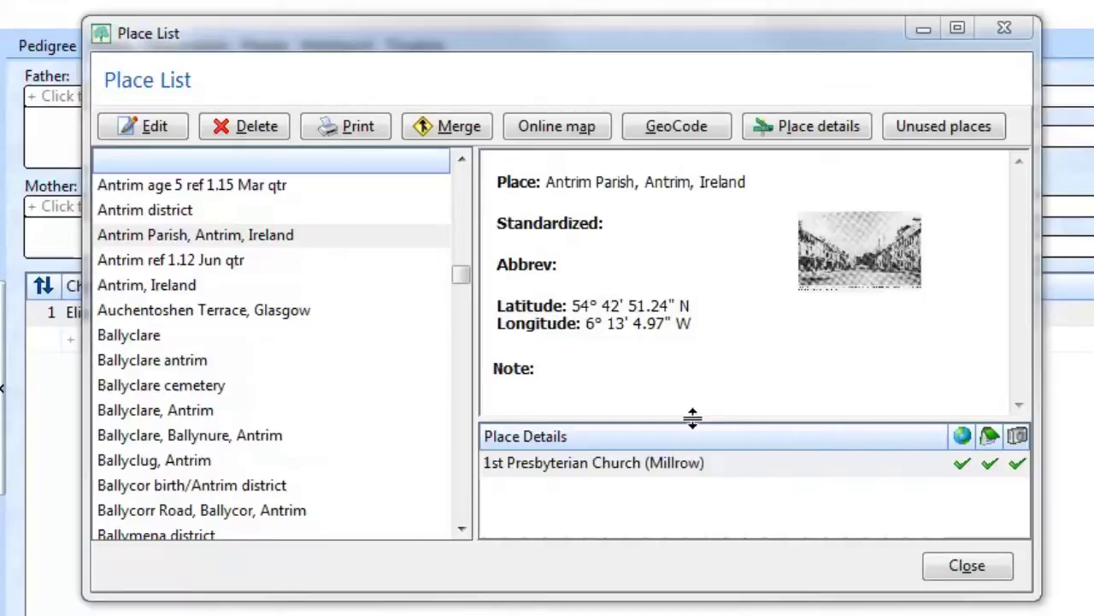
Start splitting the place "Auchentoshen Terrace, Glasgow" and enter "Auchentoshen Terrace" as its place detail.
click(219, 318)
click(153, 133)
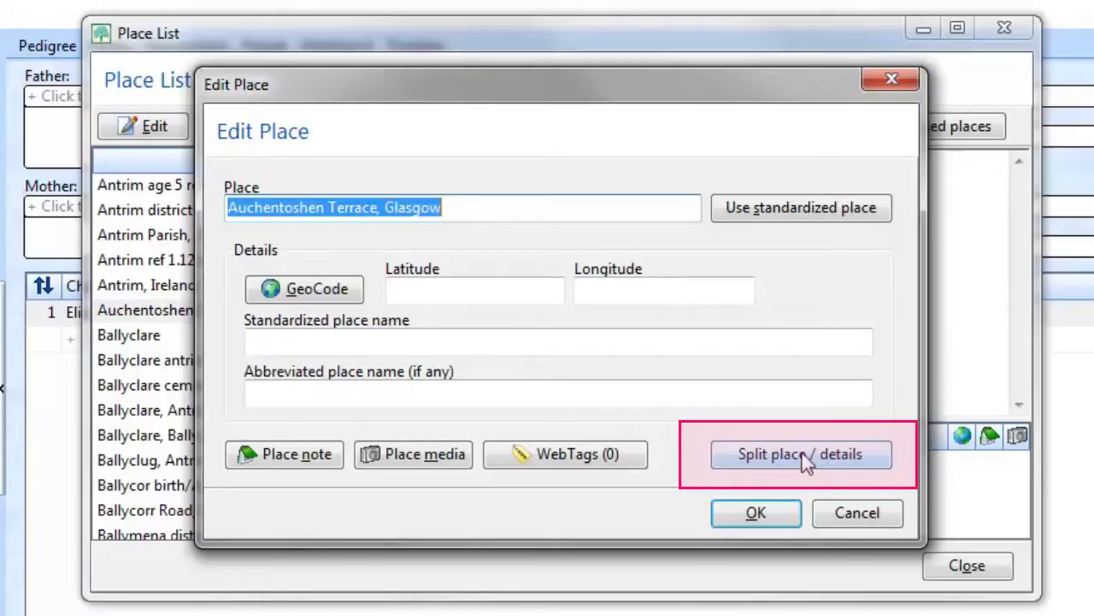
click(824, 458)
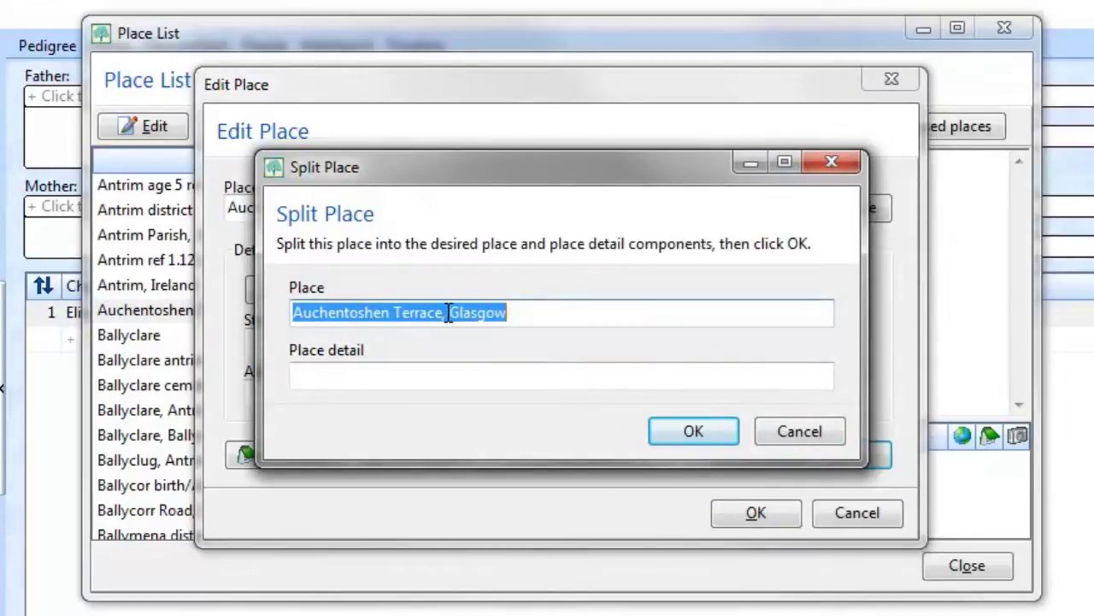
drag(448, 313, 255, 315)
key(ctrl+c)
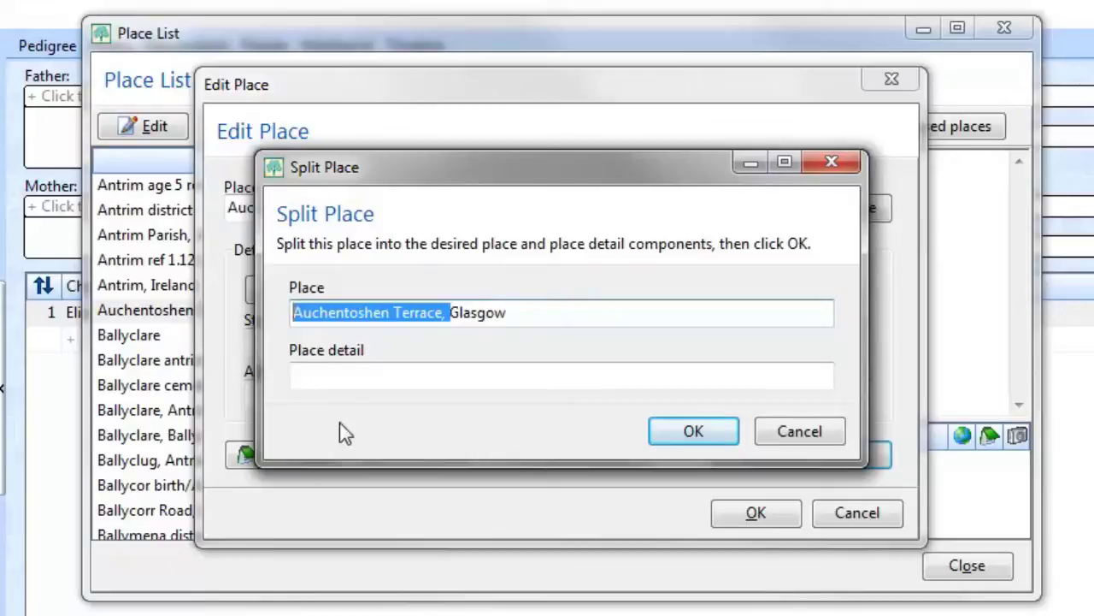
click(337, 380)
key(ctrl+v)
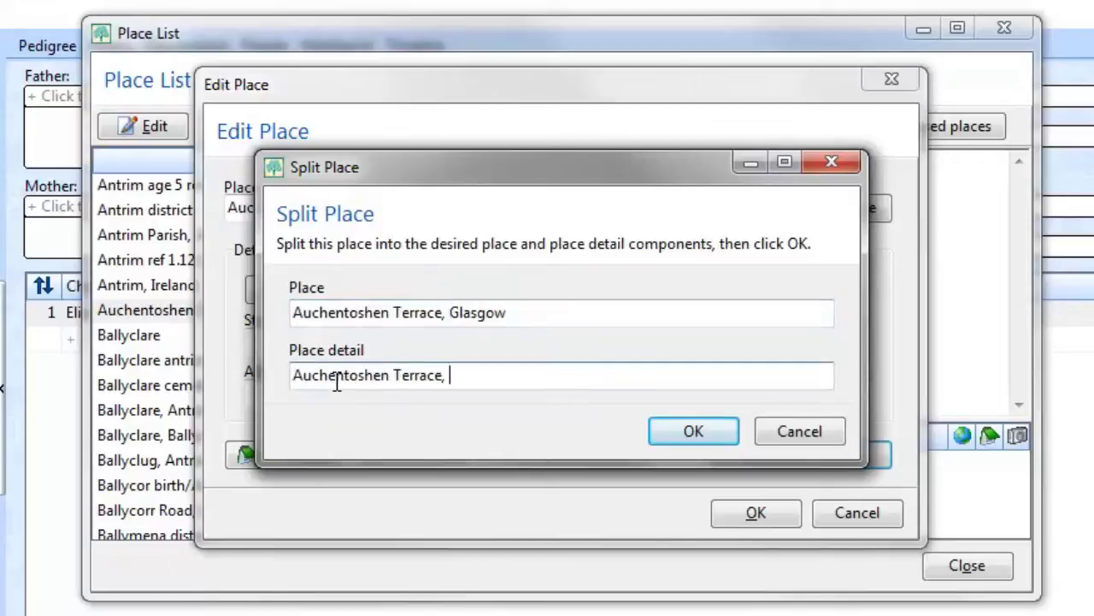
key(BackSpace)
key(BackSpace)
Change the place part of the split to "Glasgow, Scotland" and apply the split and place edit.
drag(451, 313, 215, 325)
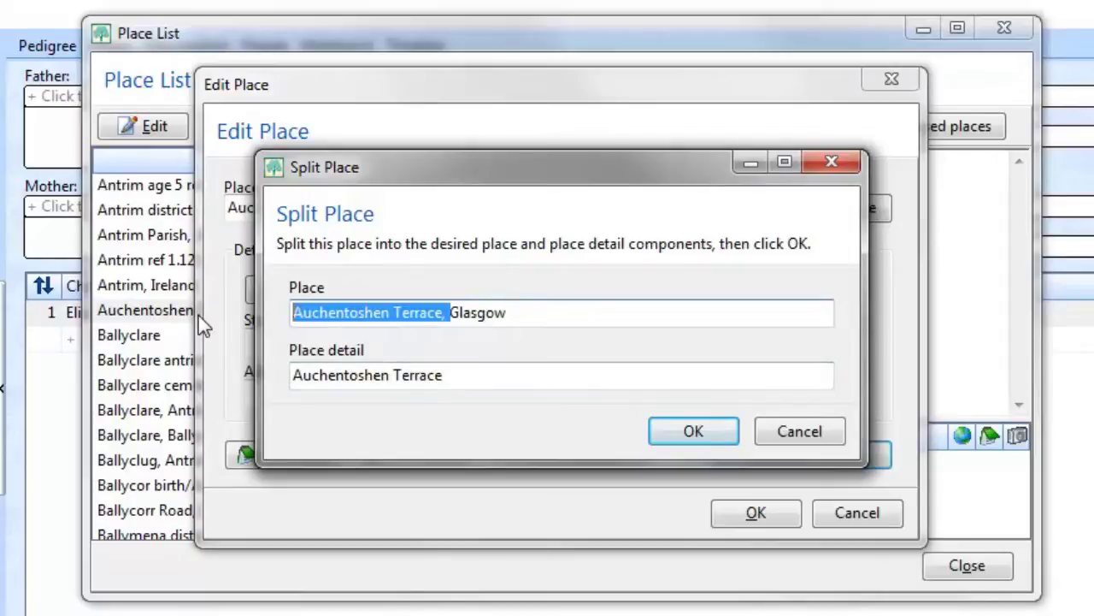
key(Delete)
click(438, 313)
text(,)
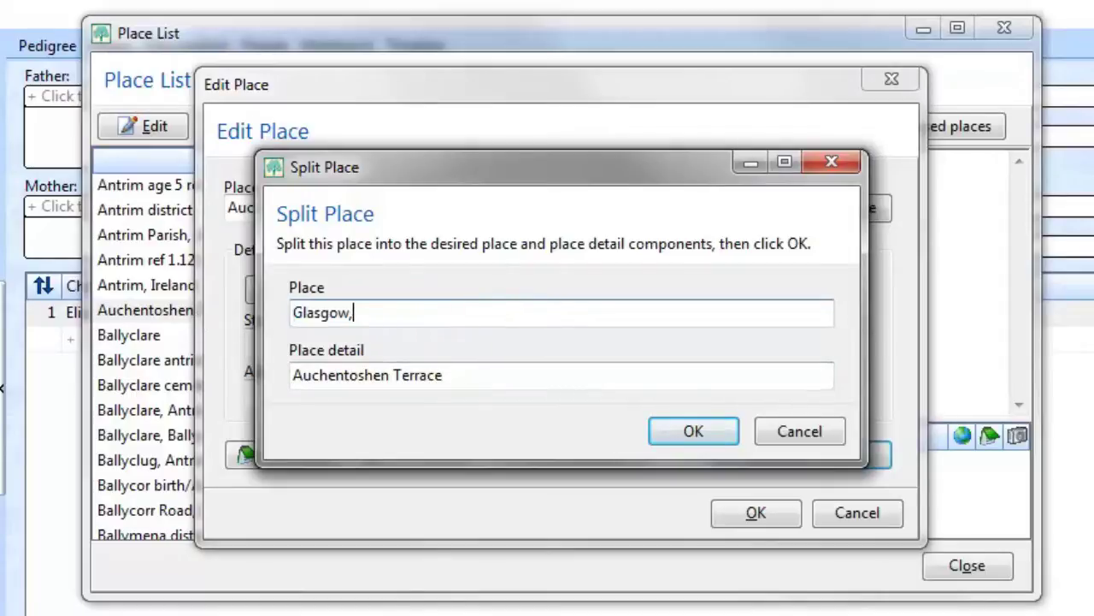
text( Scotland)
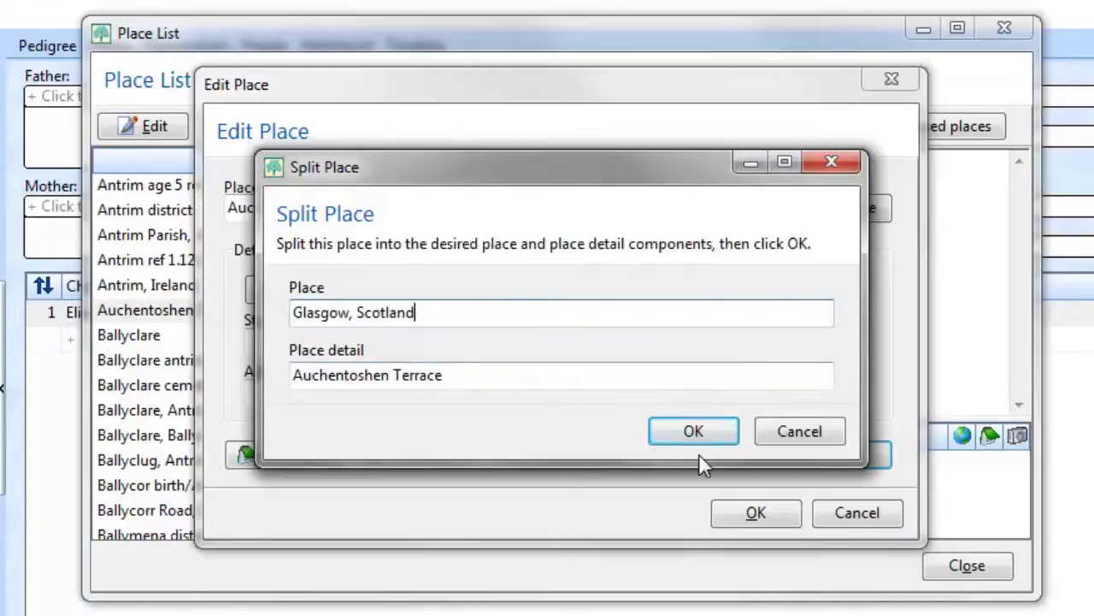
click(692, 431)
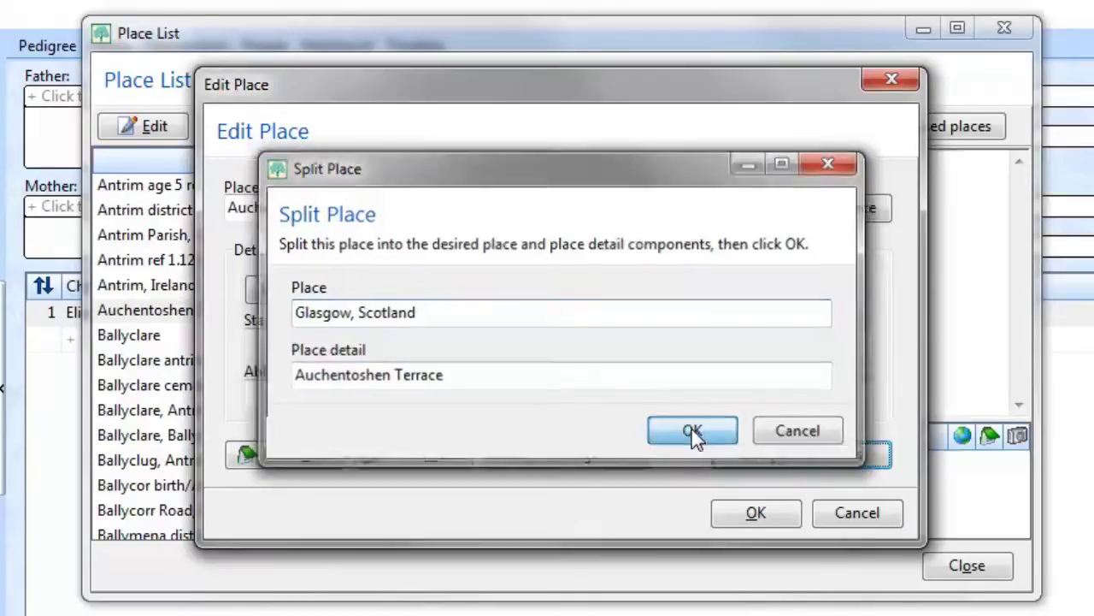
click(768, 515)
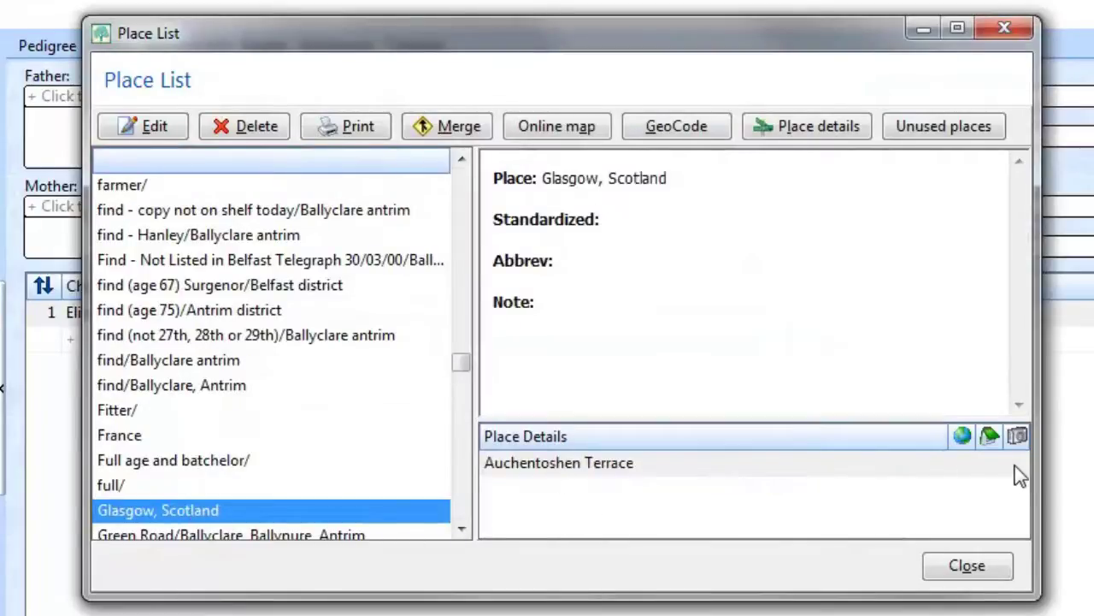
View the media album of the place detail Auchentoshen Terrace and close it without adding media.
click(1017, 436)
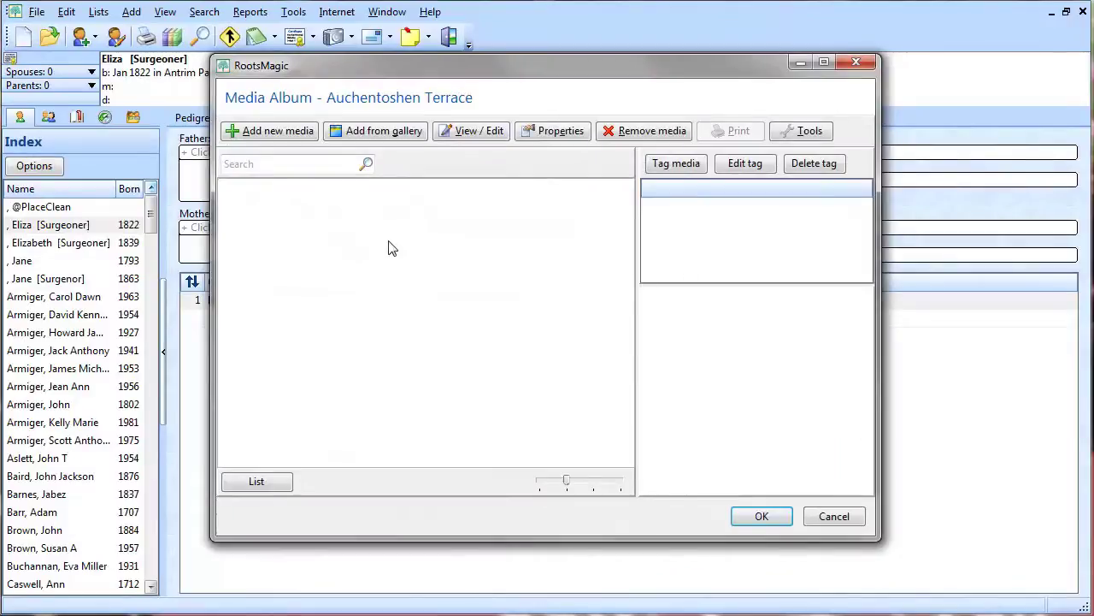
click(834, 517)
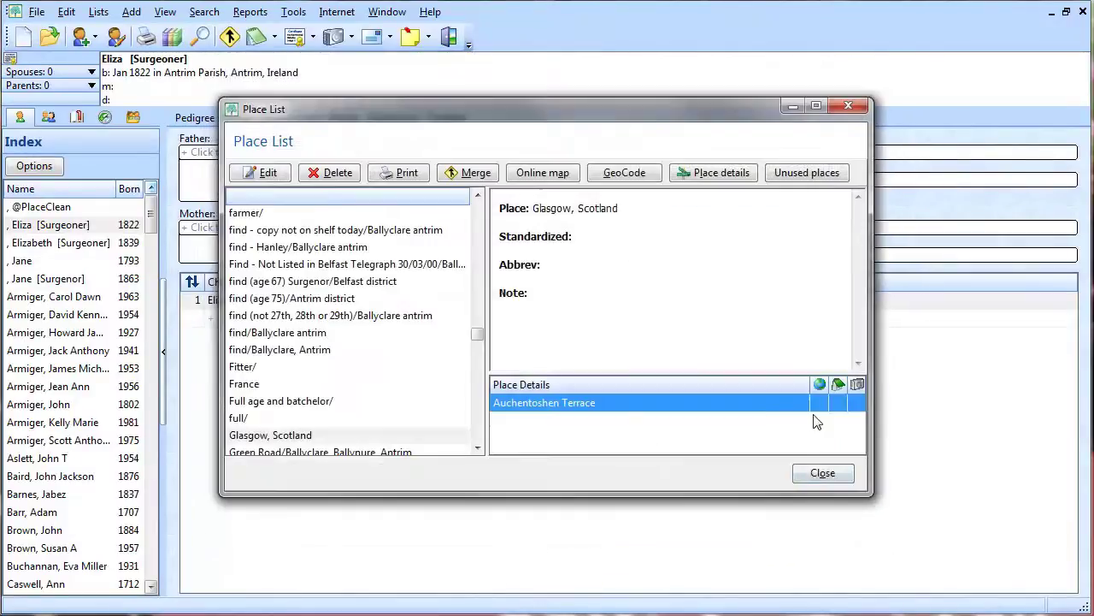
View the note and the coordinate fields of the place detail Auchentoshen Terrace, closing each without entering anything.
click(842, 402)
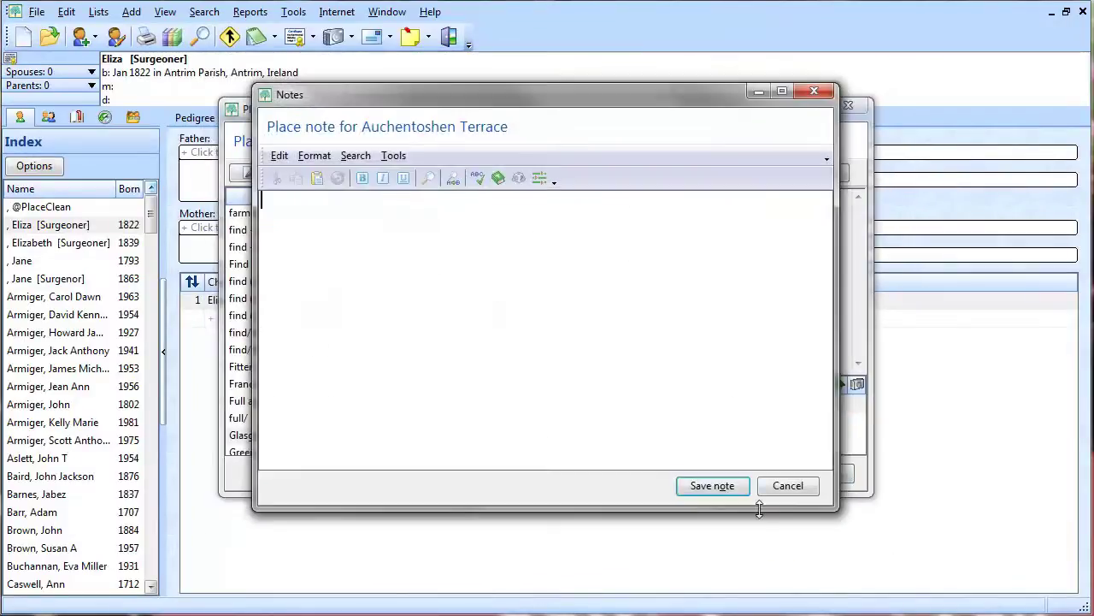
click(788, 487)
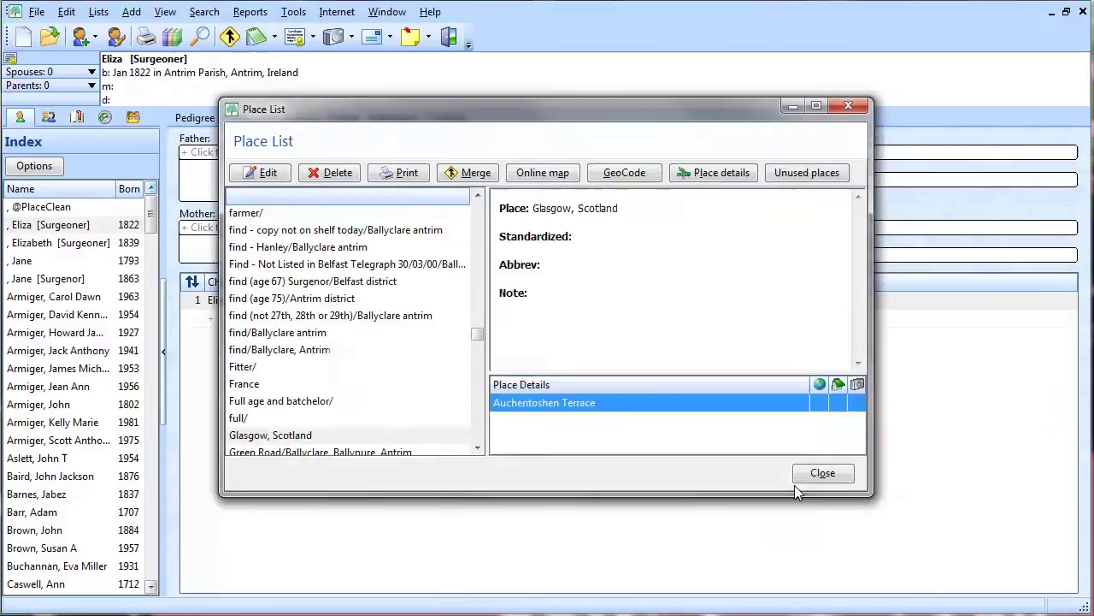
click(822, 403)
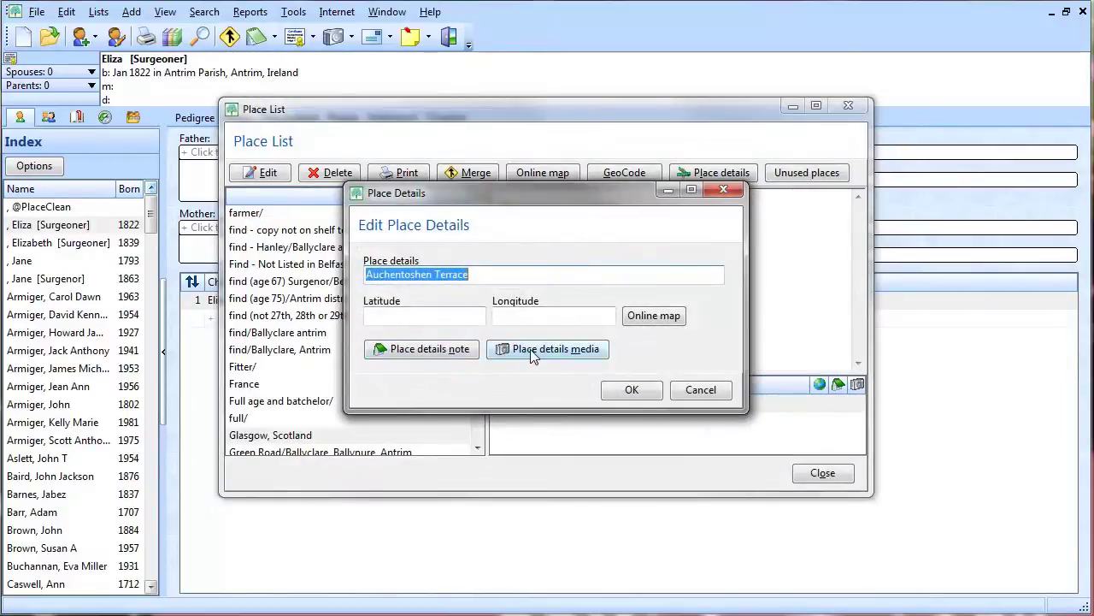
click(631, 391)
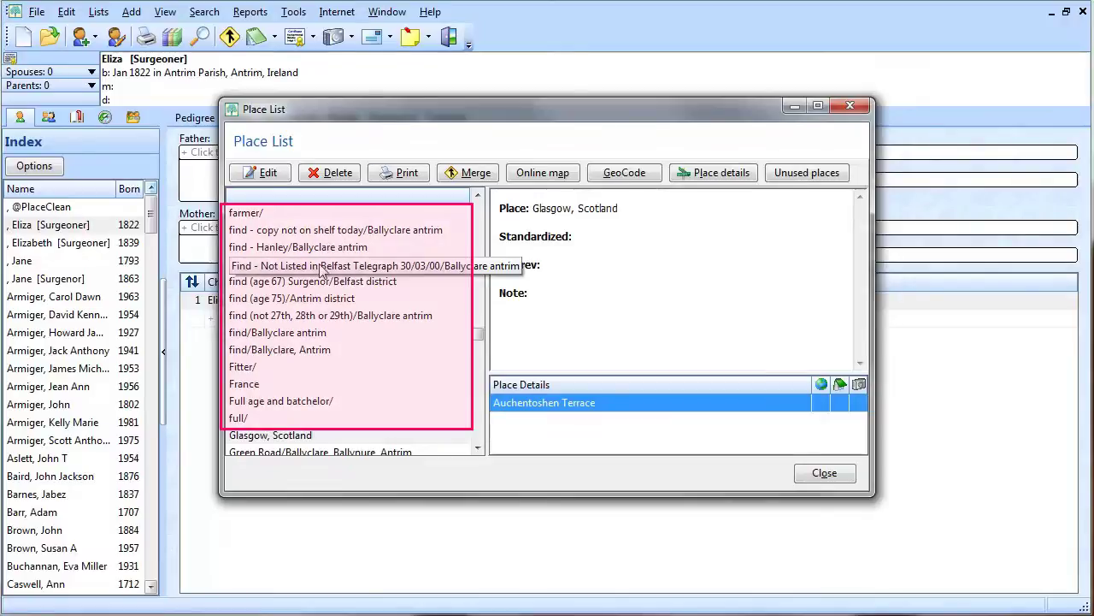
View Glasgow, Scotland on the online map and look through the neighbouring entries in the map's list of places.
click(321, 269)
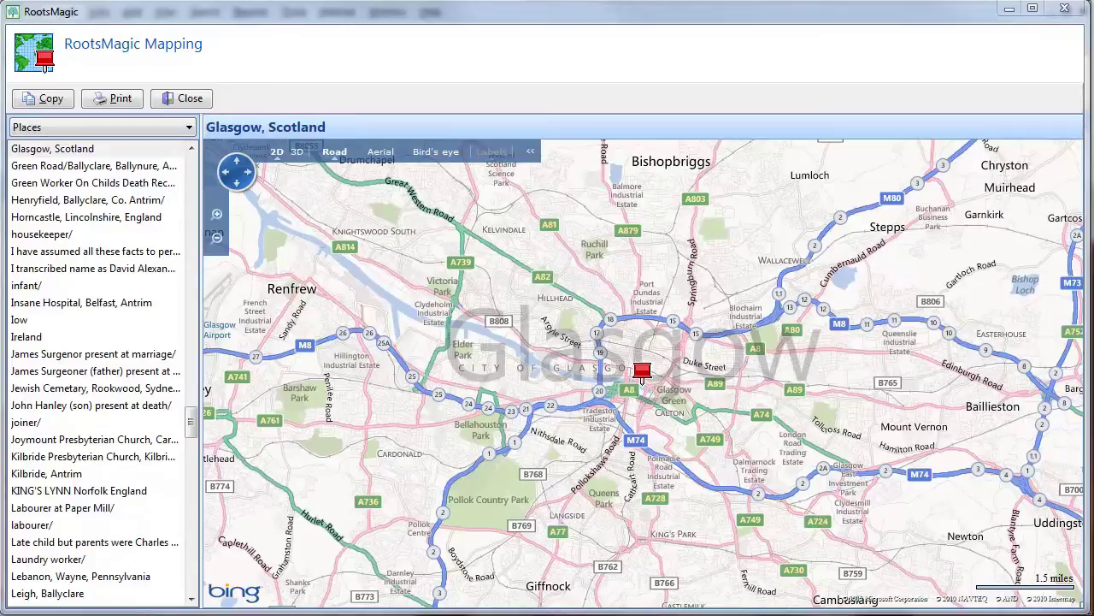
scroll(94, 368, up, 1)
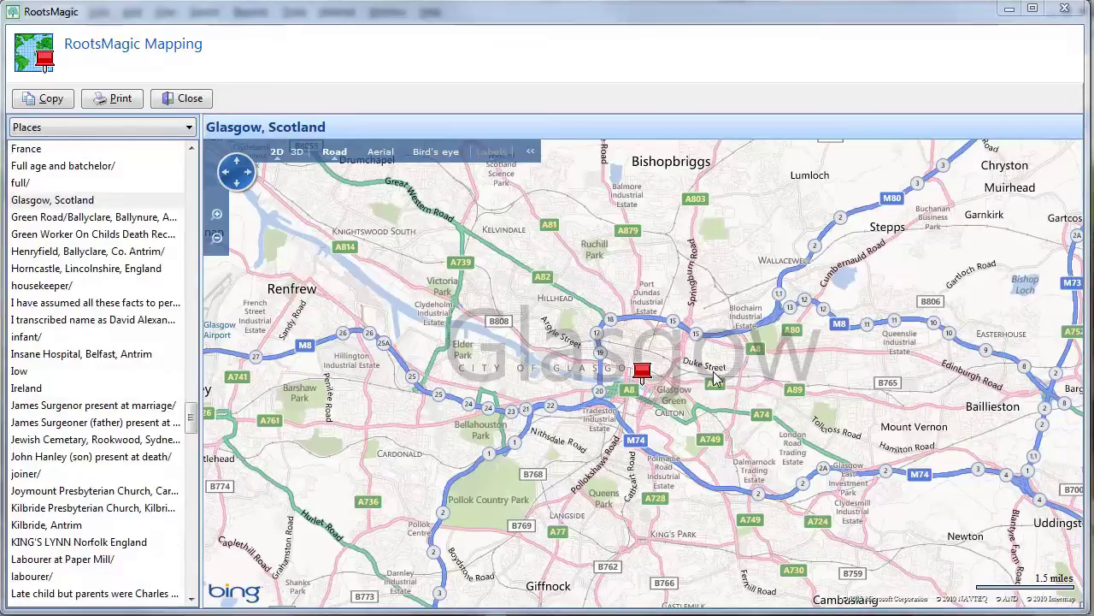